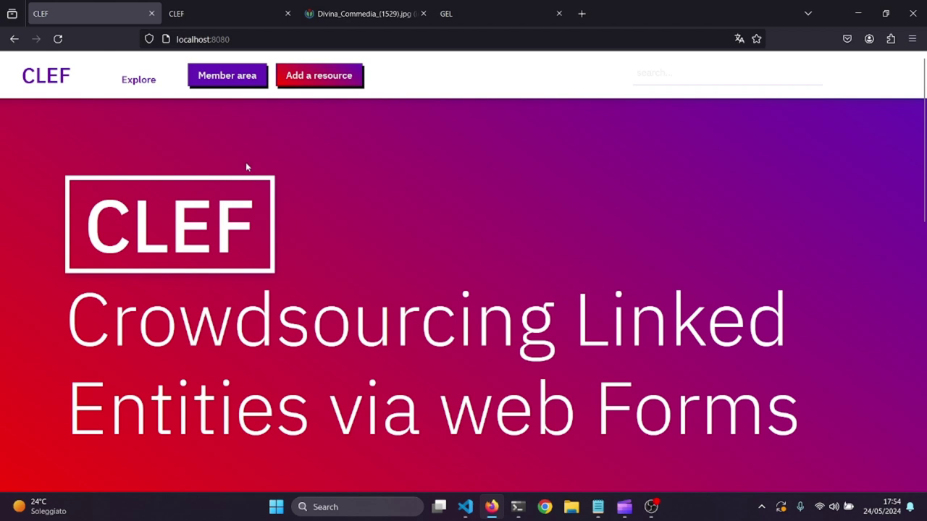
In the member area, create a new template named "noname" with the OWL class "demo:noclass"
{"action": "left_click", "coordinate": [241, 81]}
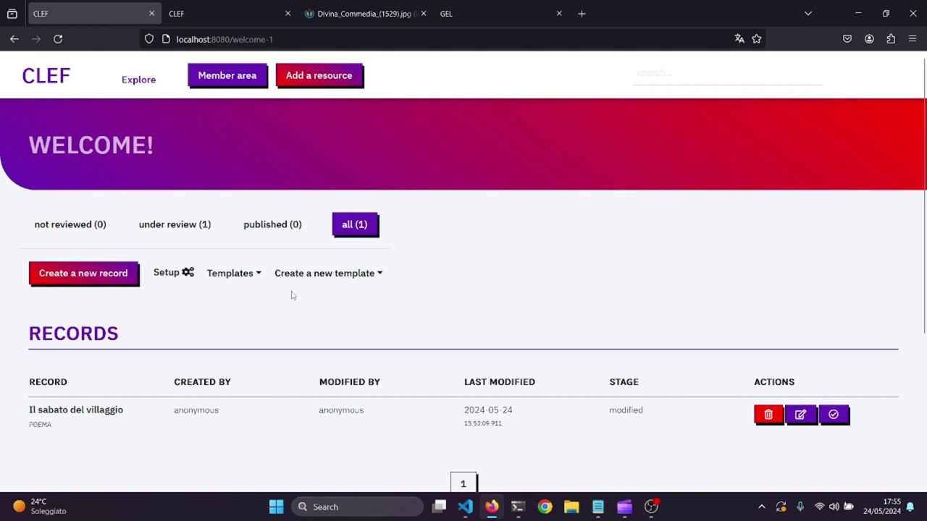
{"action": "left_click", "coordinate": [350, 274]}
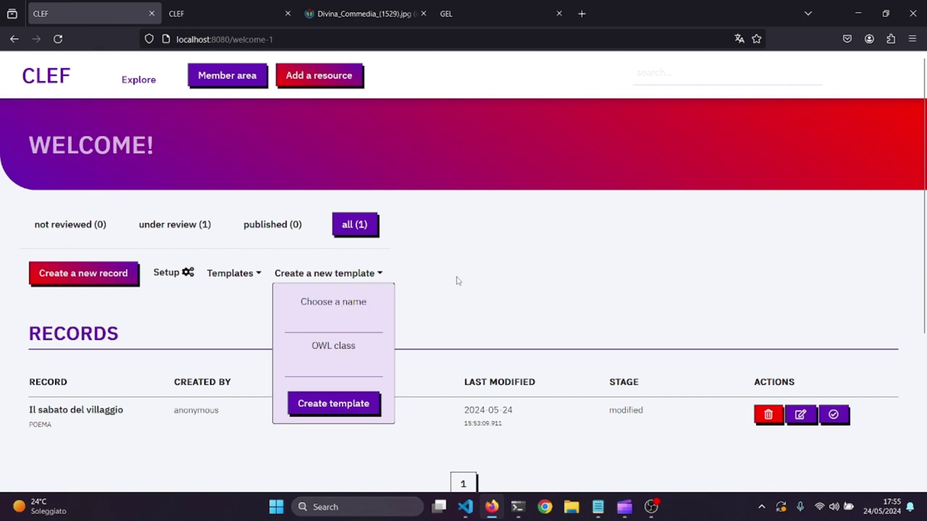
{"action": "type", "text": "noname"}
{"action": "left_click", "coordinate": [362, 371]}
{"action": "type", "text": "demo"}
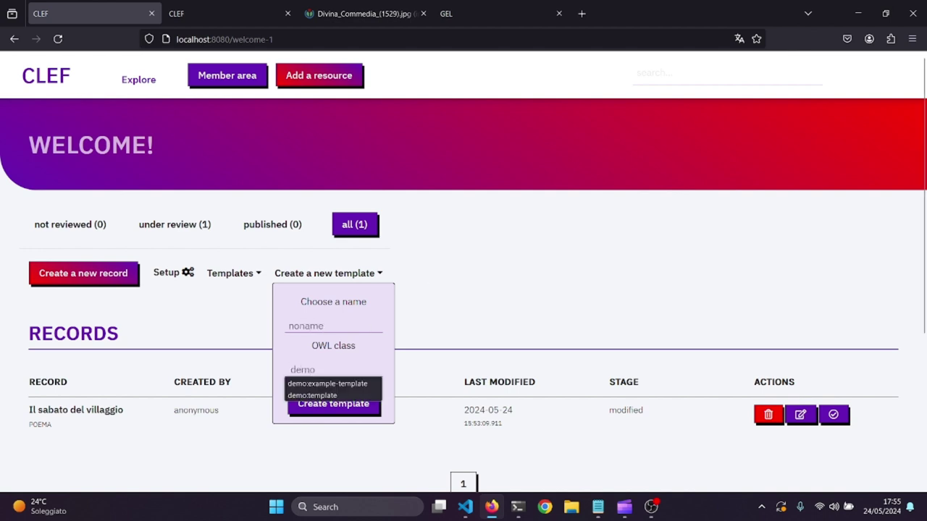
{"action": "type", "text": ":noclass"}
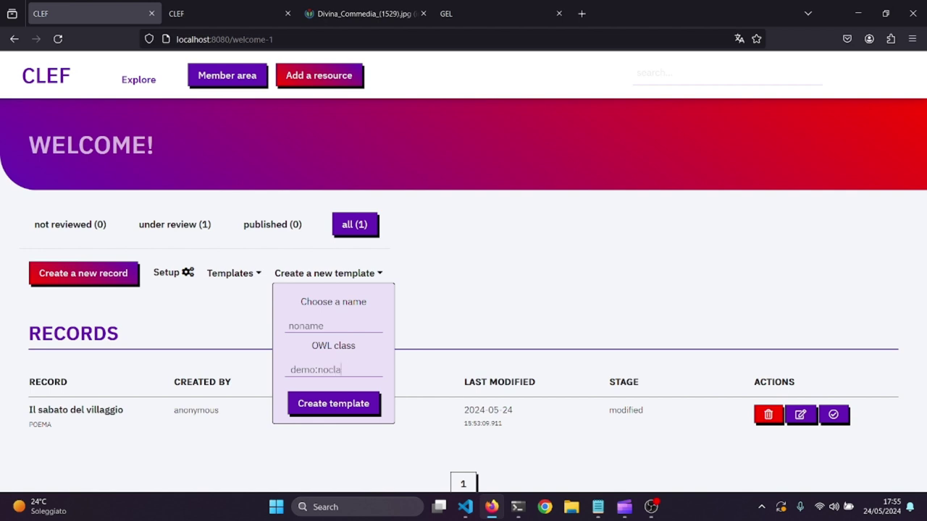
{"action": "left_click", "coordinate": [320, 404]}
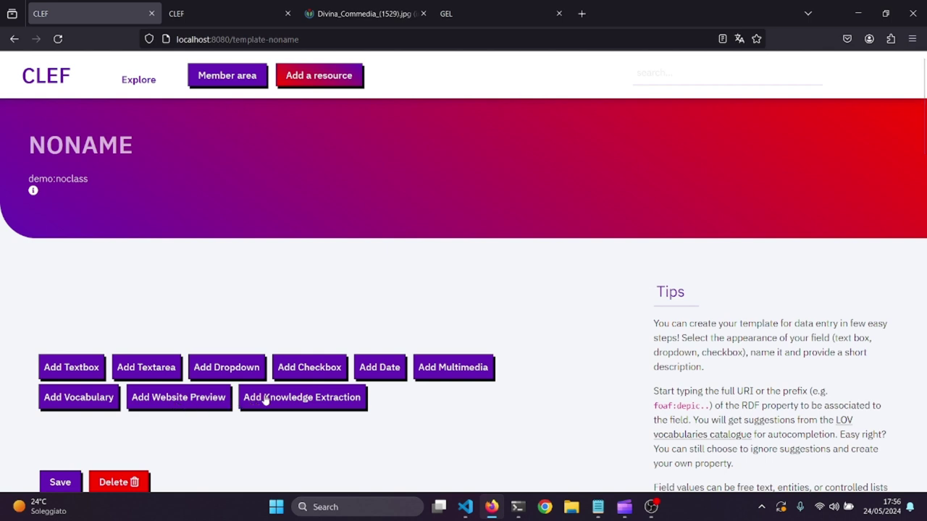
Add a textbox field to the template and set its RDF property to schema:eventStatus
{"action": "left_click", "coordinate": [72, 368]}
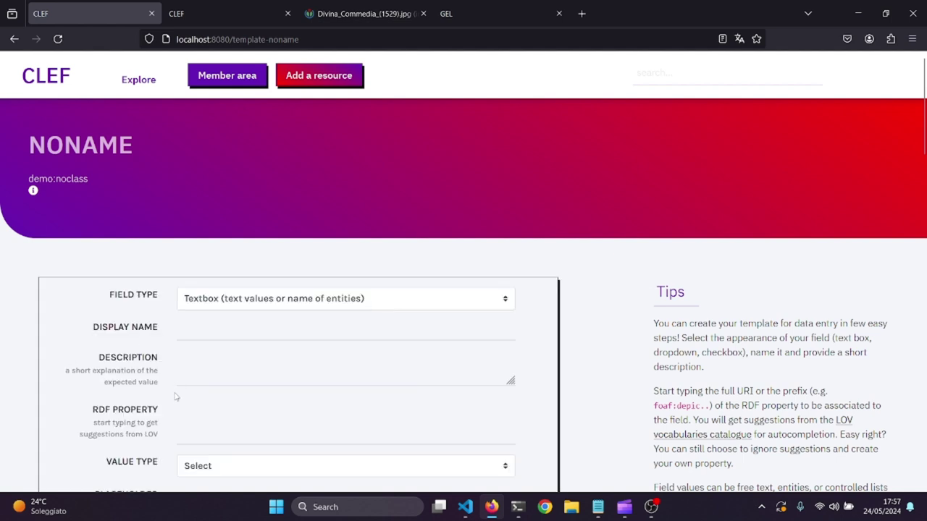
{"action": "scroll", "coordinate": [174, 396], "scroll_direction": "down", "scroll_amount": 3}
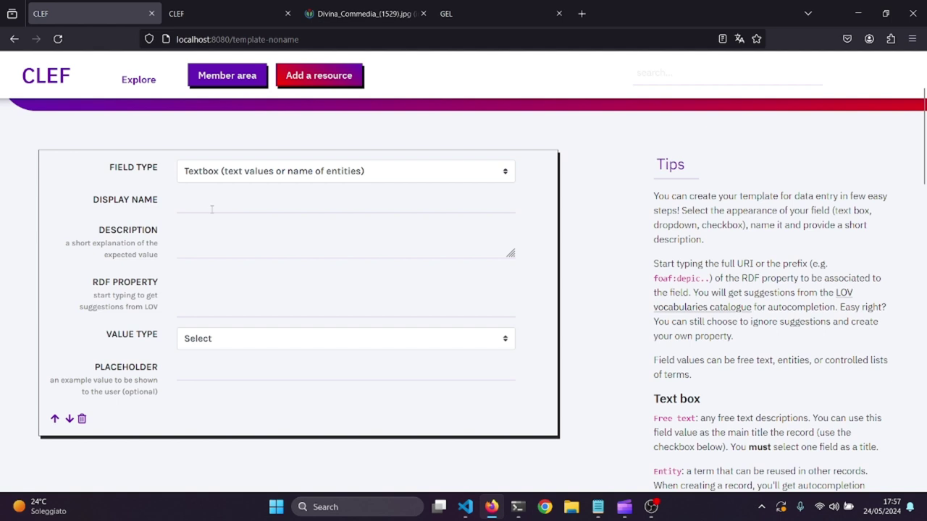
{"action": "left_click", "coordinate": [211, 208]}
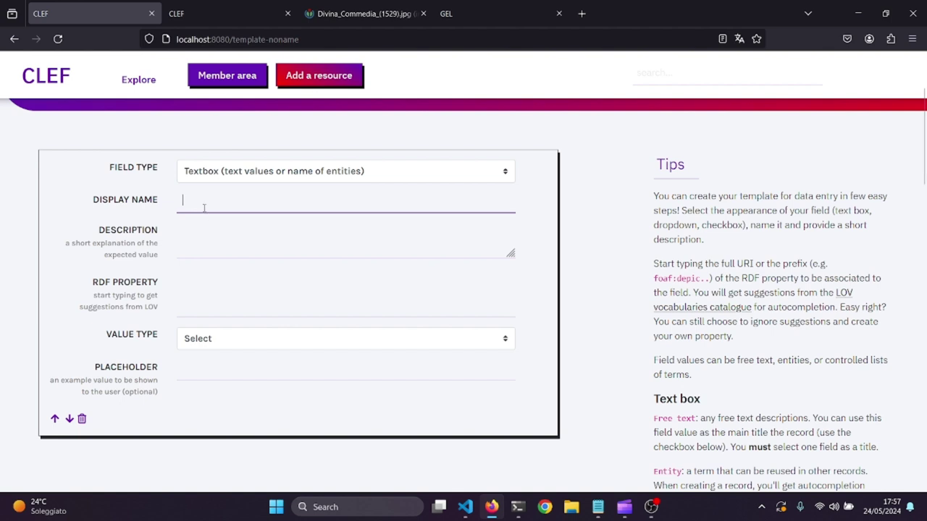
{"action": "left_click", "coordinate": [212, 247]}
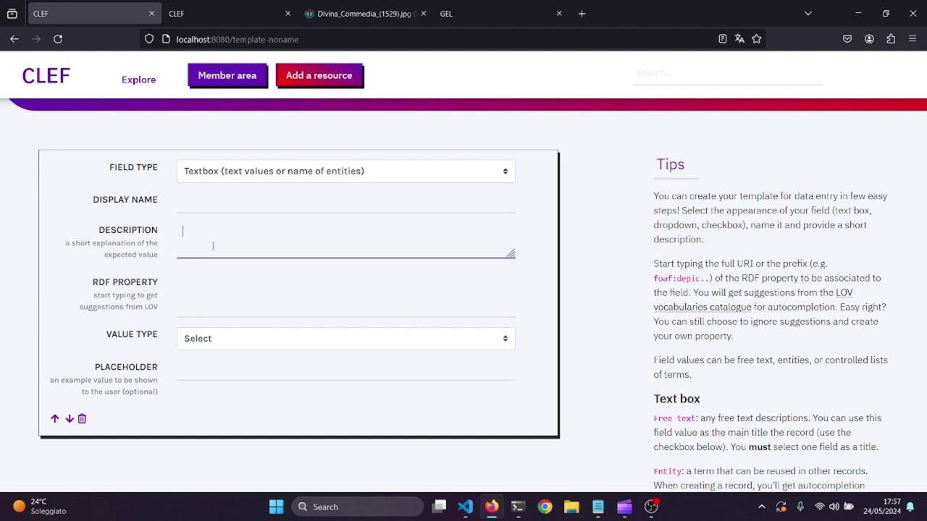
{"action": "left_click", "coordinate": [182, 295]}
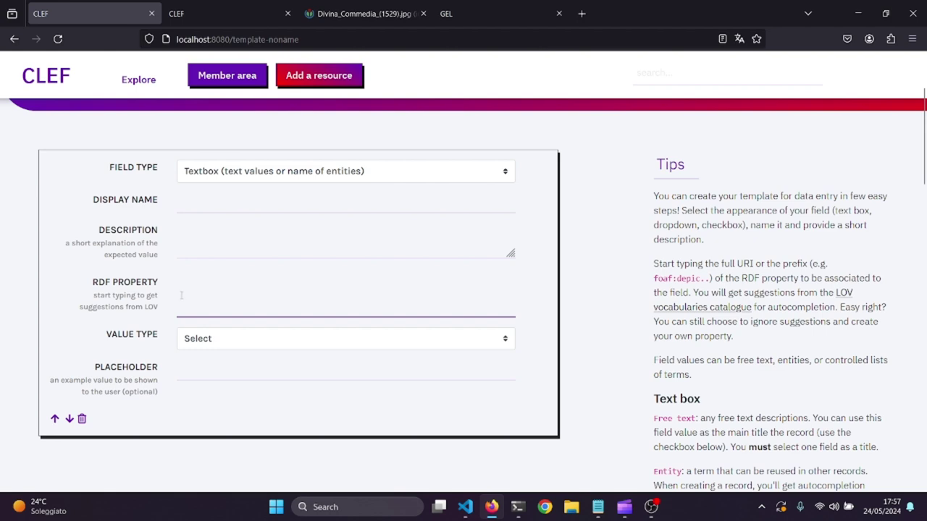
{"action": "type", "text": "schema"}
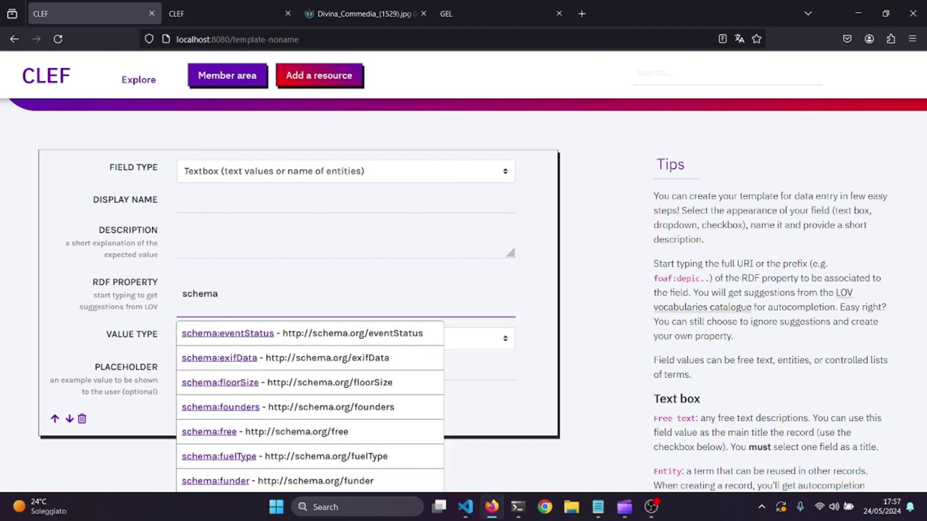
{"action": "type", "text": ":"}
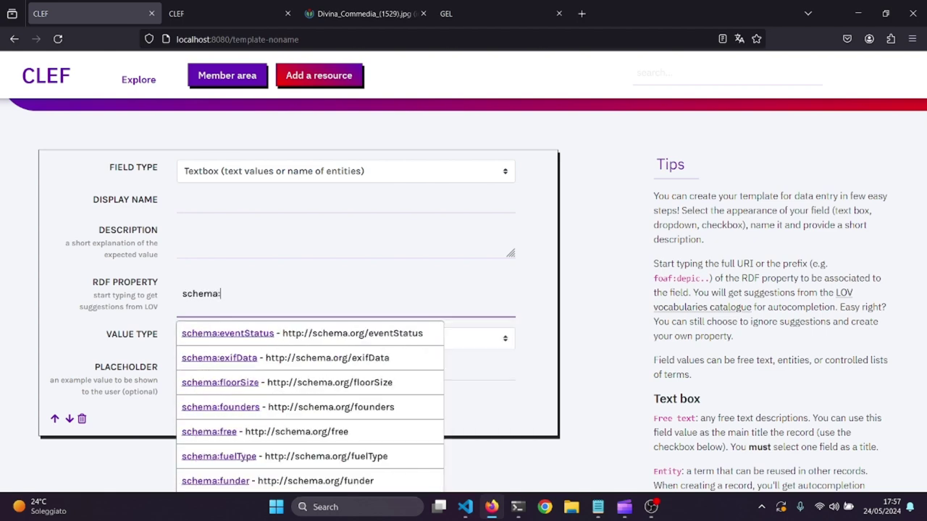
{"action": "left_click", "coordinate": [266, 339]}
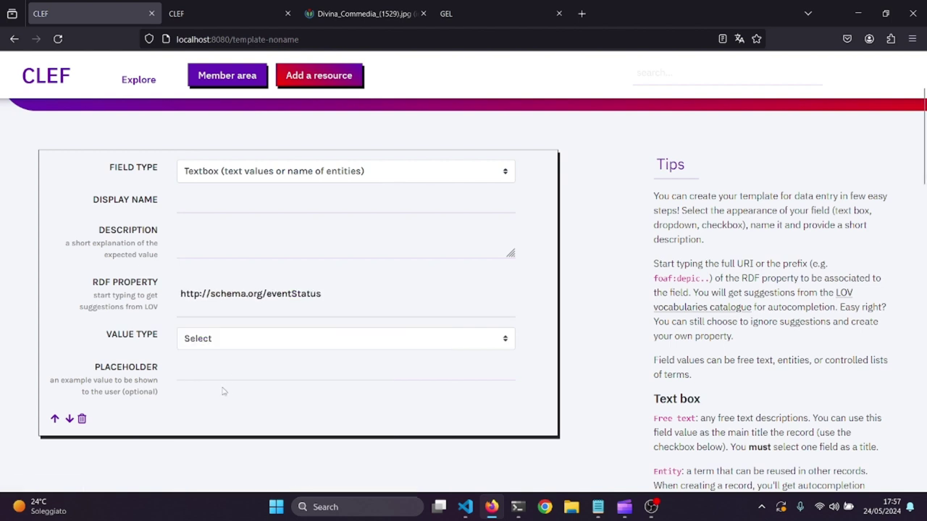
Set the textbox field's value type to Free text (Literal) and use its value as the primary label
{"action": "scroll", "coordinate": [233, 386], "scroll_direction": "down", "scroll_amount": 1}
{"action": "scroll", "coordinate": [219, 379], "scroll_direction": "up", "scroll_amount": 1}
{"action": "left_click", "coordinate": [227, 345]}
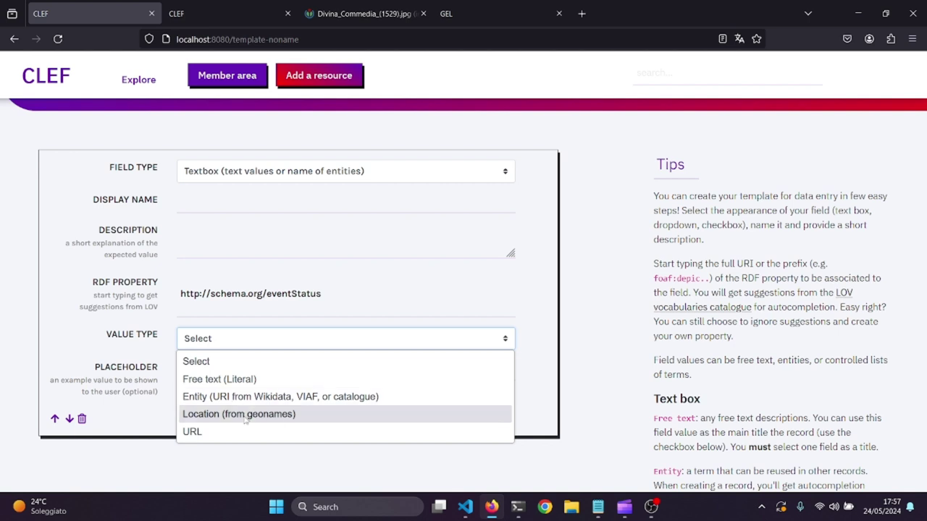
{"action": "left_click", "coordinate": [229, 381]}
{"action": "scroll", "coordinate": [301, 420], "scroll_direction": "down", "scroll_amount": 1}
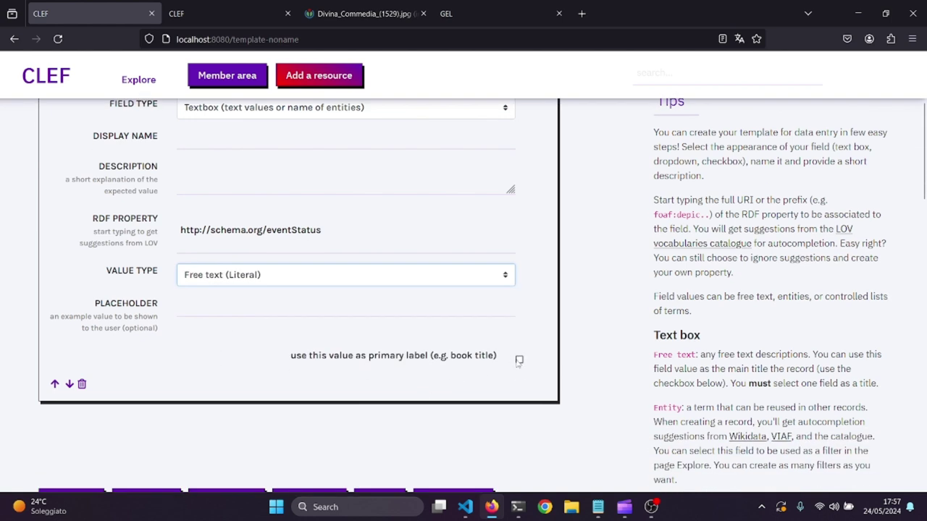
{"action": "left_click", "coordinate": [520, 360]}
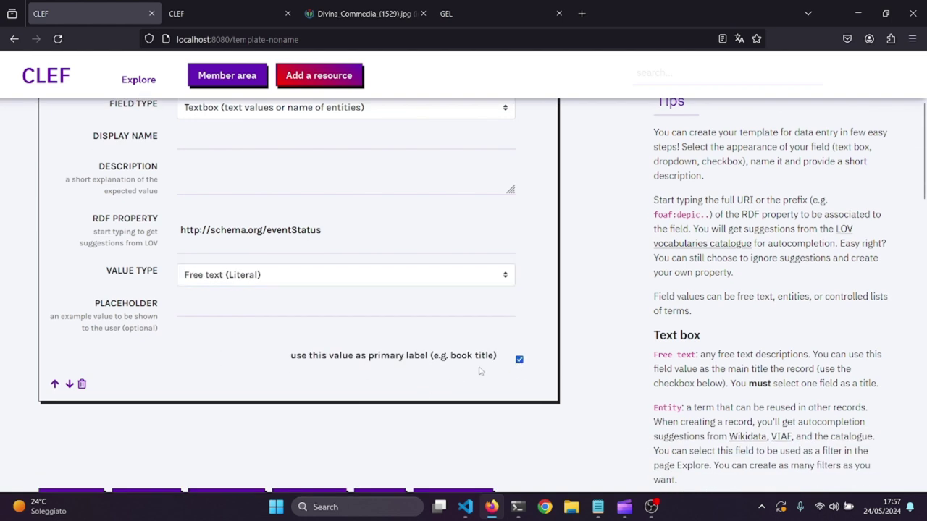
{"action": "scroll", "coordinate": [475, 377], "scroll_direction": "up", "scroll_amount": 1}
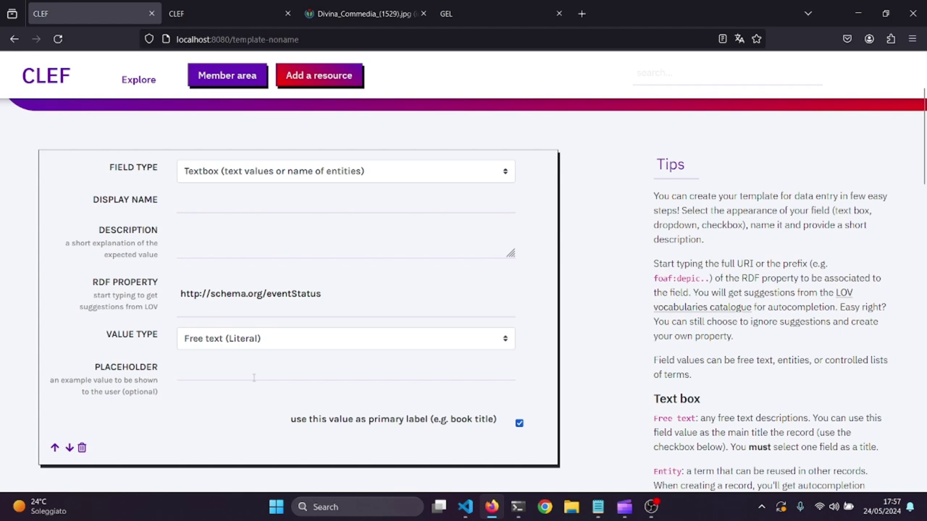
Add a Date field to the template below the textbox field
{"action": "scroll", "coordinate": [254, 377], "scroll_direction": "down", "scroll_amount": 3}
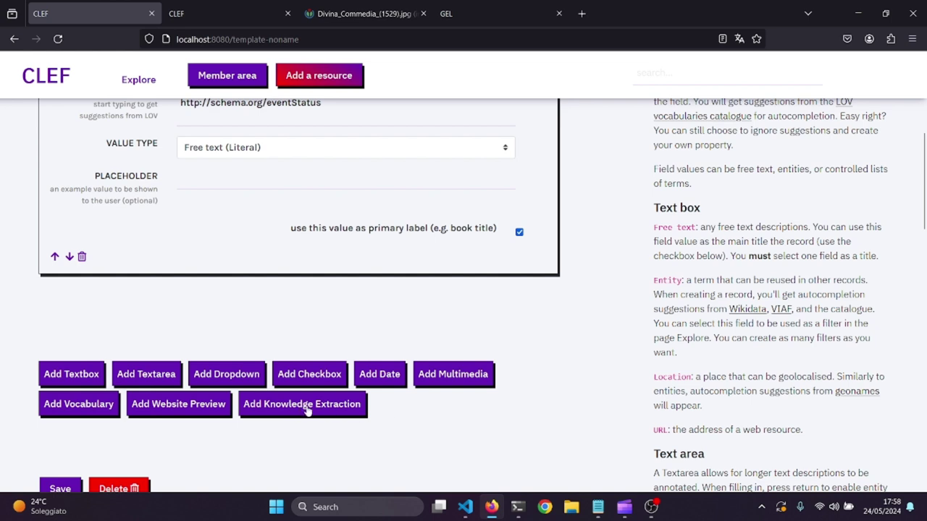
{"action": "left_click", "coordinate": [370, 375]}
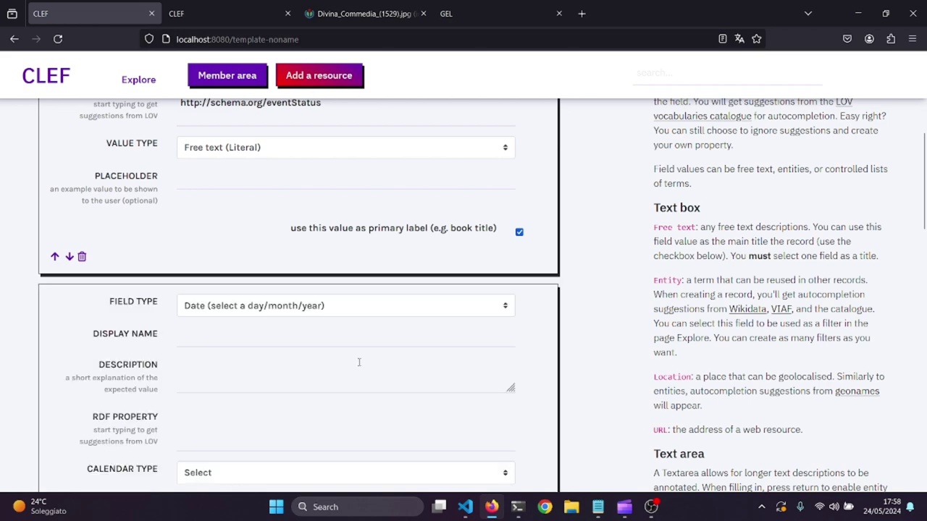
{"action": "scroll", "coordinate": [360, 362], "scroll_direction": "down", "scroll_amount": 2}
On the CLEF home page in the other browser tab, start a new resource record based on the Example template
{"action": "key", "text": "ctrl+Tab"}
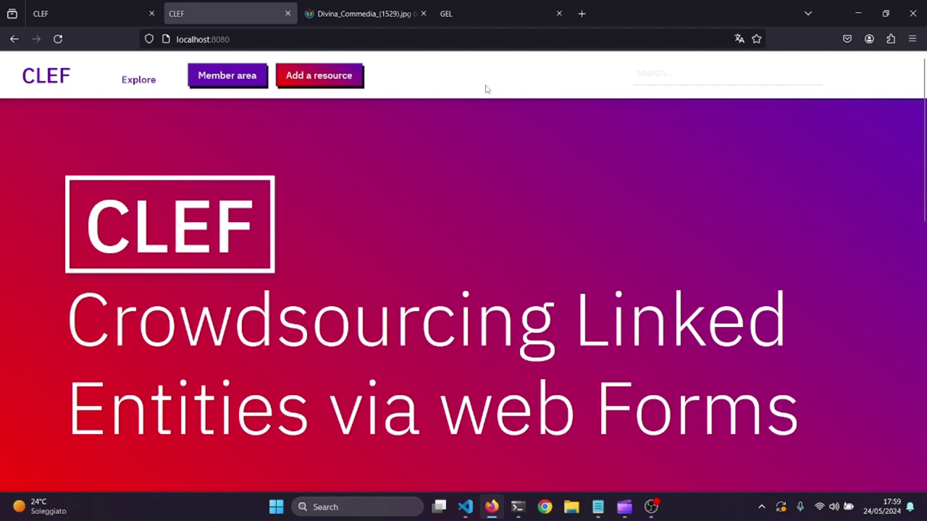
{"action": "left_click", "coordinate": [343, 80]}
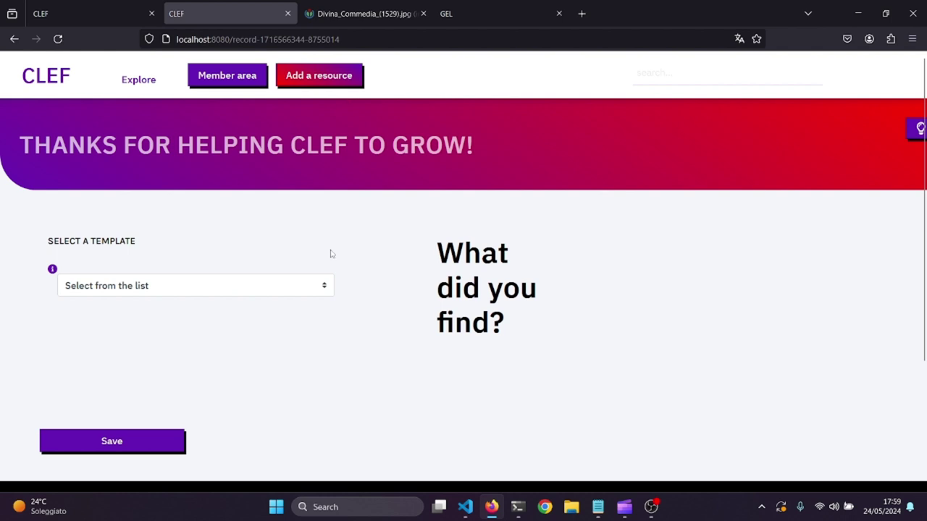
{"action": "left_click", "coordinate": [325, 287]}
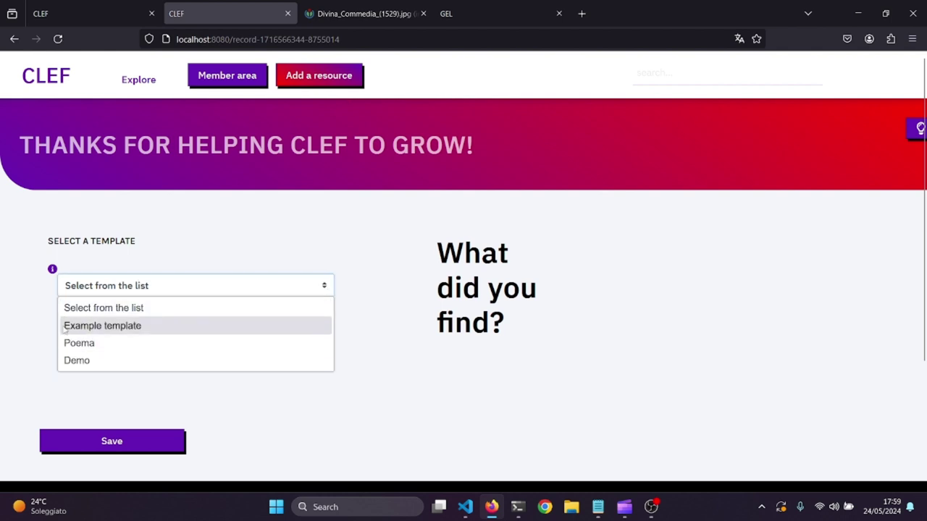
{"action": "left_click", "coordinate": [72, 331]}
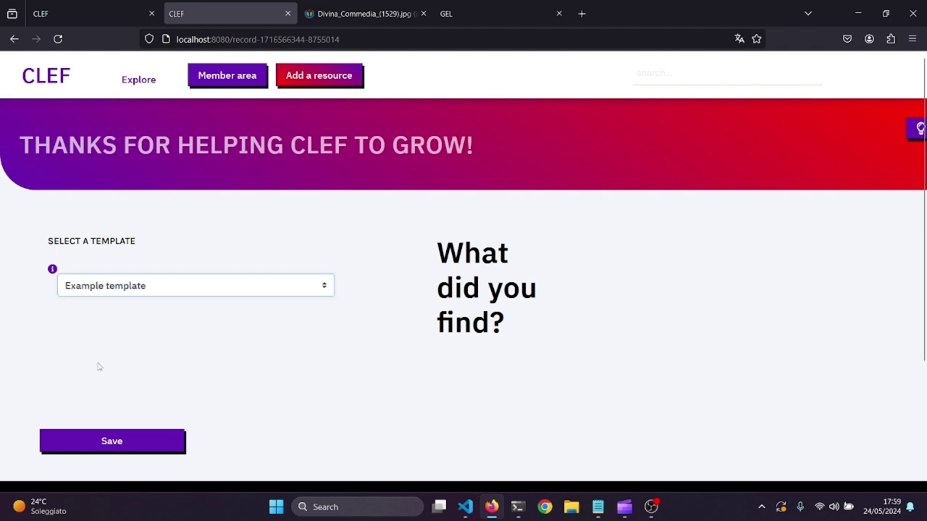
{"action": "left_click", "coordinate": [101, 441]}
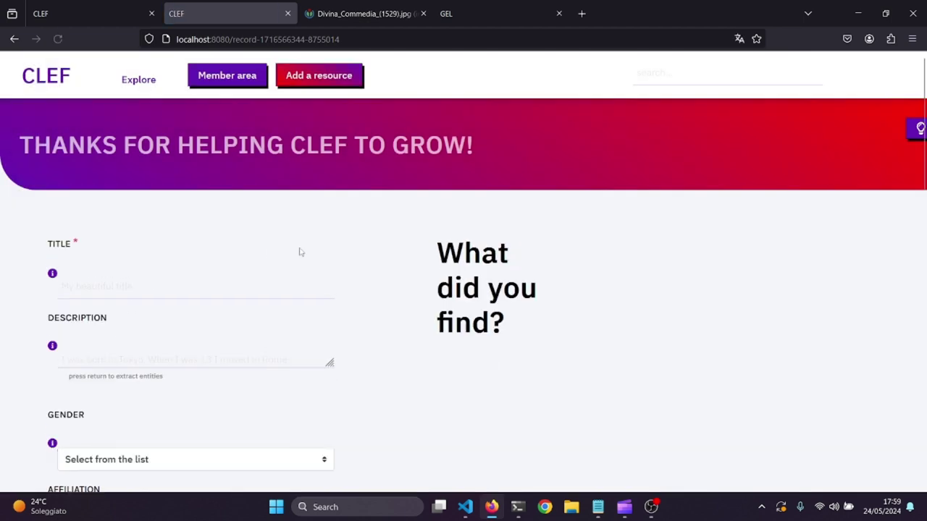
Look through the record form's fields and enter "Titolo di esempio" as the record's title
{"action": "scroll", "coordinate": [358, 325], "scroll_direction": "down", "scroll_amount": 10}
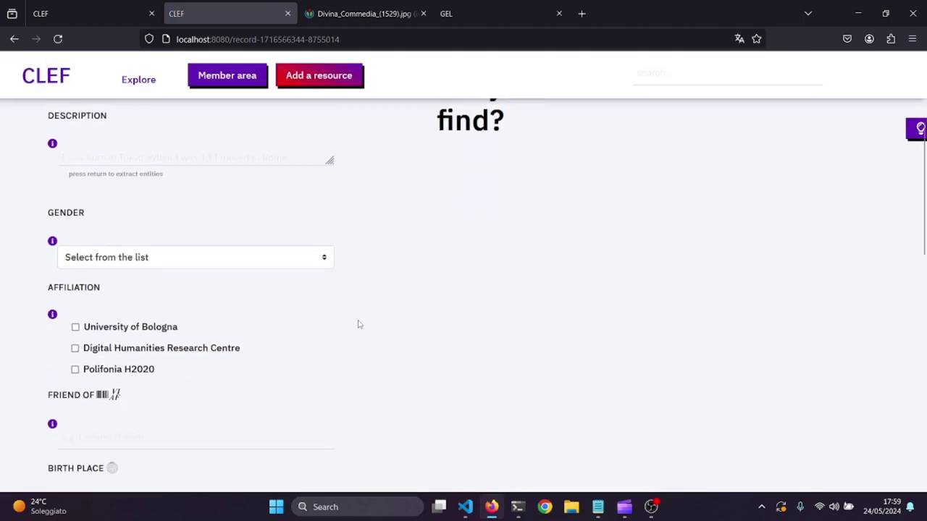
{"action": "scroll", "coordinate": [358, 327], "scroll_direction": "down", "scroll_amount": 2}
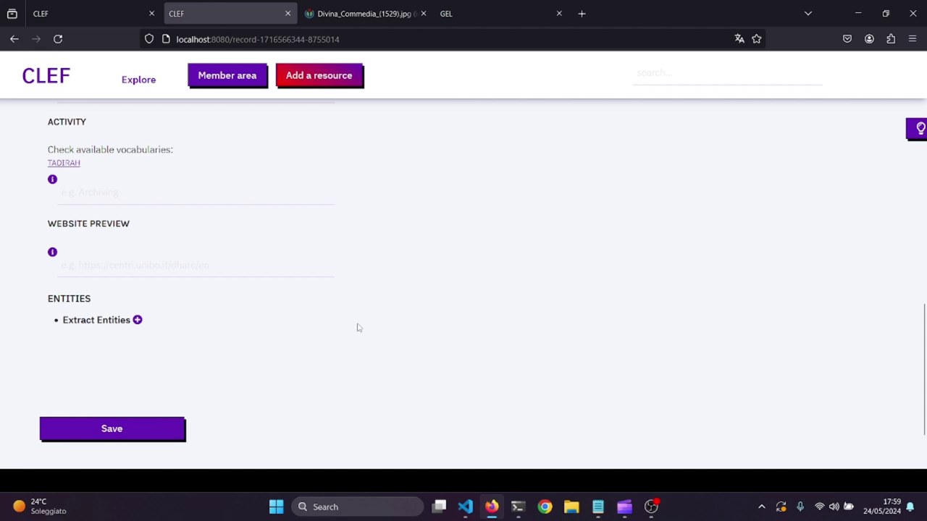
{"action": "scroll", "coordinate": [358, 327], "scroll_direction": "up", "scroll_amount": 12}
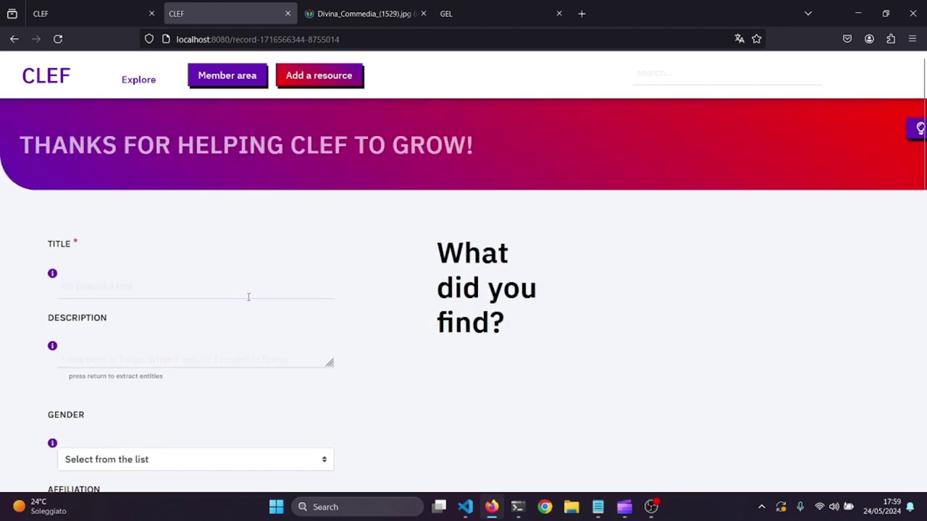
{"action": "left_click", "coordinate": [258, 296]}
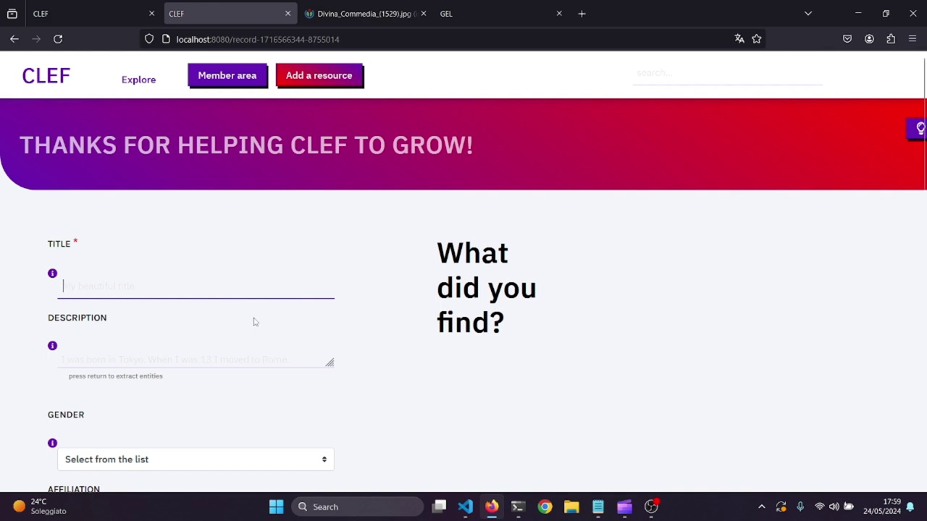
{"action": "type", "text": "Titolo di esemp"}
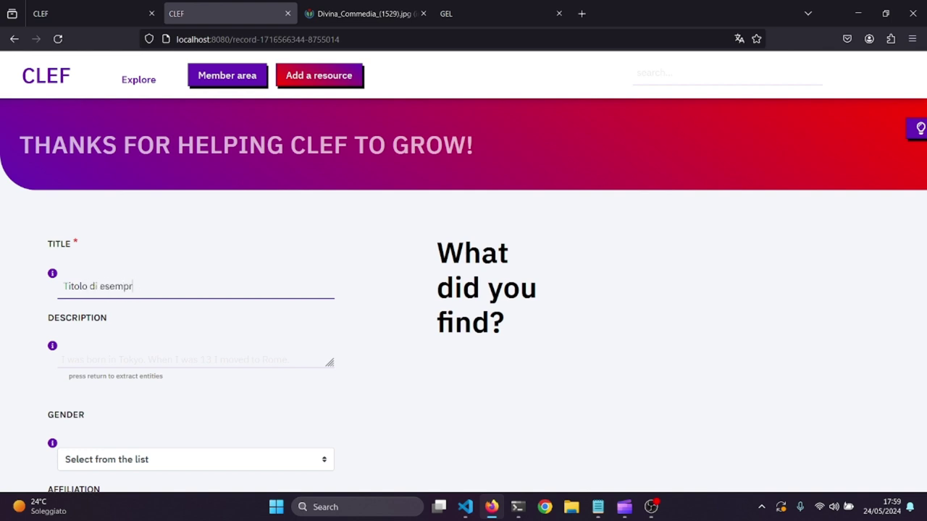
{"action": "type", "text": "io"}
{"action": "left_click", "coordinate": [533, 284]}
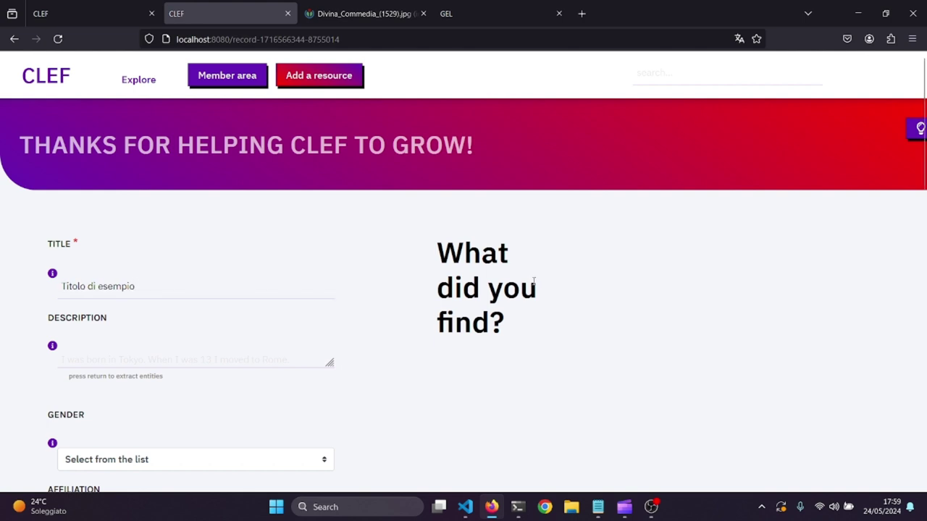
Set the gender to "other" and select the affiliations University of Bologna and Digital Humanities Research Centre
{"action": "scroll", "coordinate": [410, 314], "scroll_direction": "down", "scroll_amount": 3}
{"action": "left_click", "coordinate": [292, 339]}
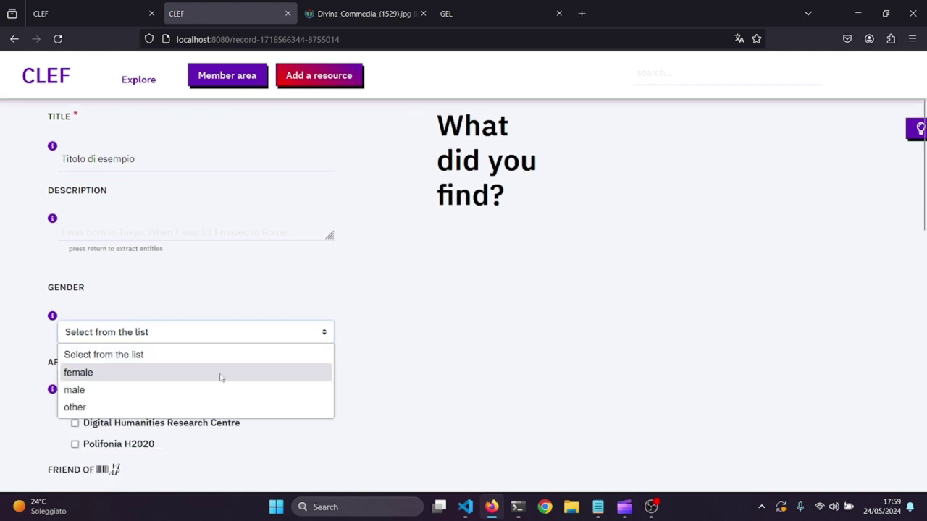
{"action": "left_click", "coordinate": [204, 407]}
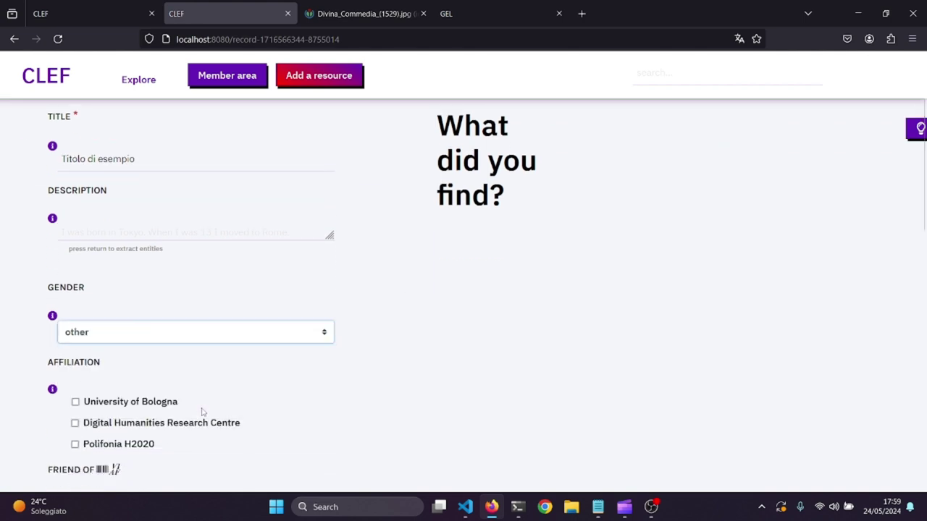
{"action": "scroll", "coordinate": [355, 332], "scroll_direction": "down", "scroll_amount": 2}
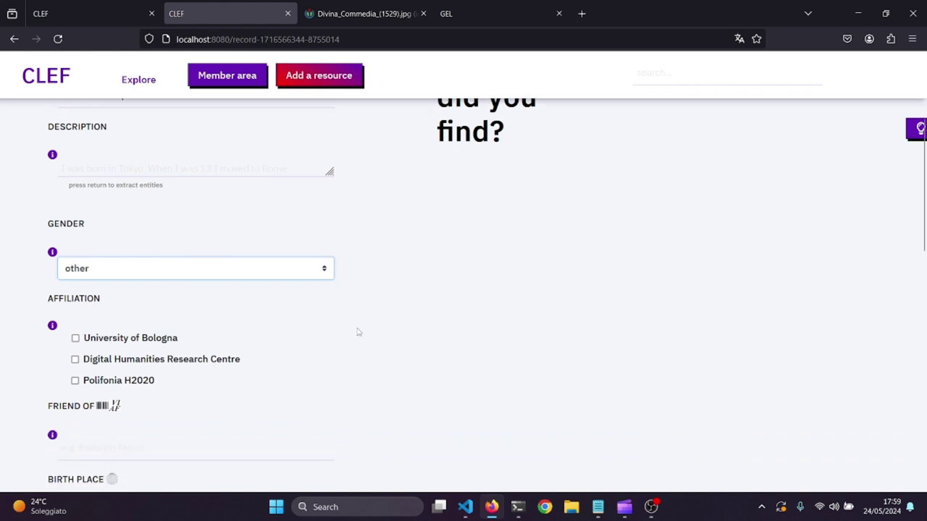
{"action": "left_click", "coordinate": [75, 338]}
{"action": "left_click", "coordinate": [75, 360]}
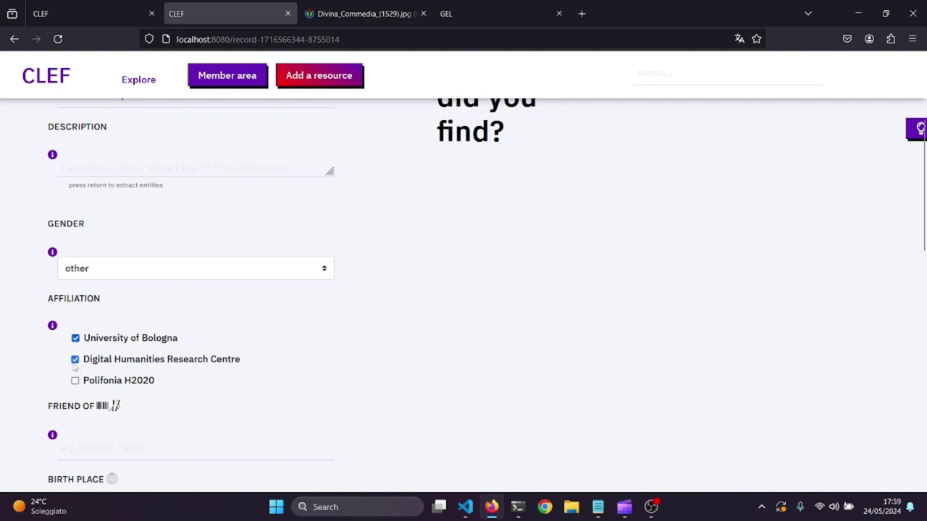
{"action": "scroll", "coordinate": [480, 333], "scroll_direction": "down", "scroll_amount": 2}
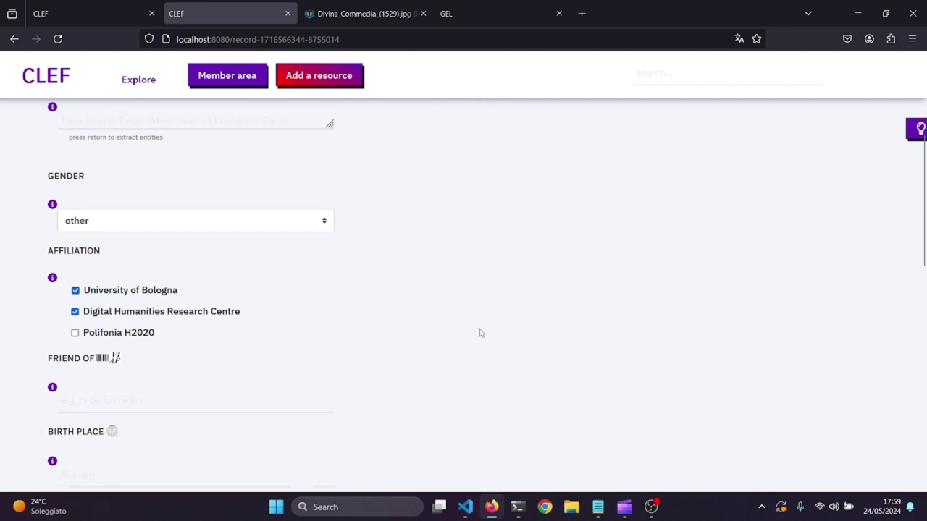
Add Leonardo da Vinci from Wikidata and the catalogue's own record "Il sabato del villaggio" as Friend of values
{"action": "left_click", "coordinate": [112, 382]}
{"action": "scroll", "coordinate": [483, 330], "scroll_direction": "down", "scroll_amount": 4}
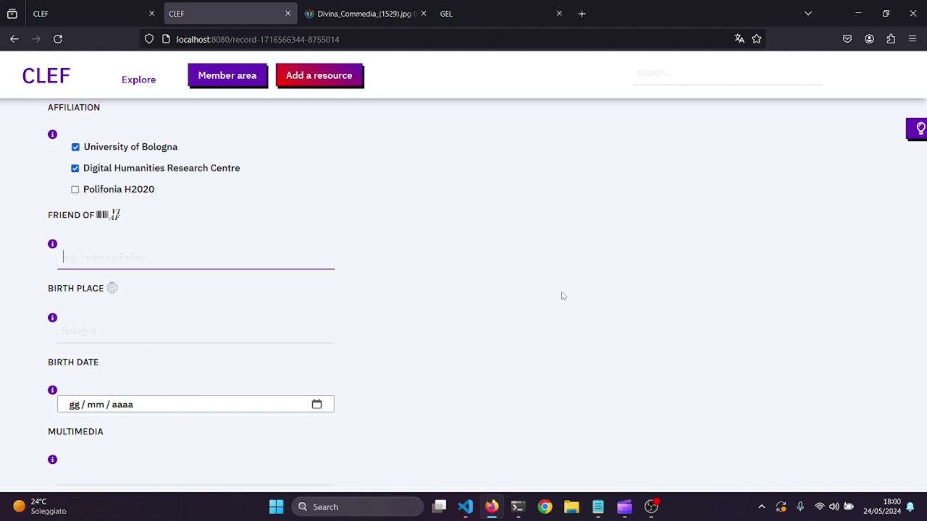
{"action": "type", "text": "leonard"}
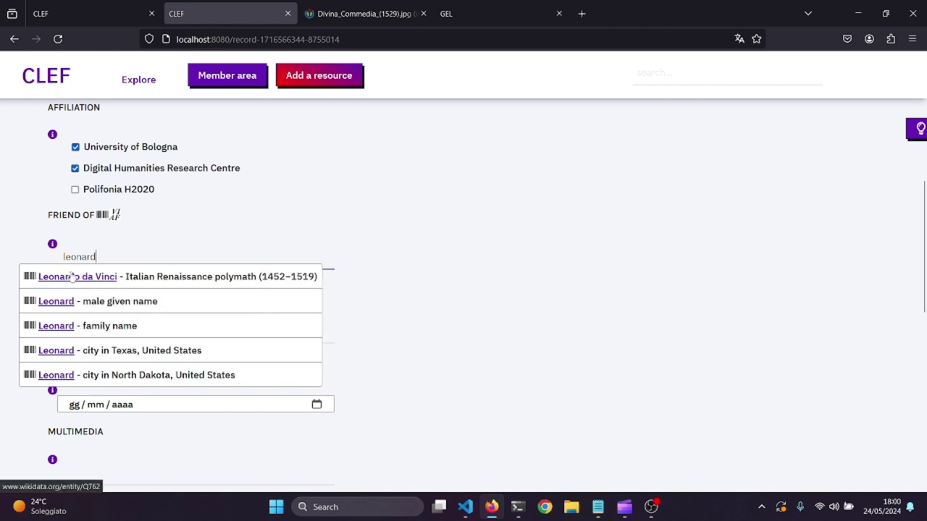
{"action": "left_click", "coordinate": [71, 276]}
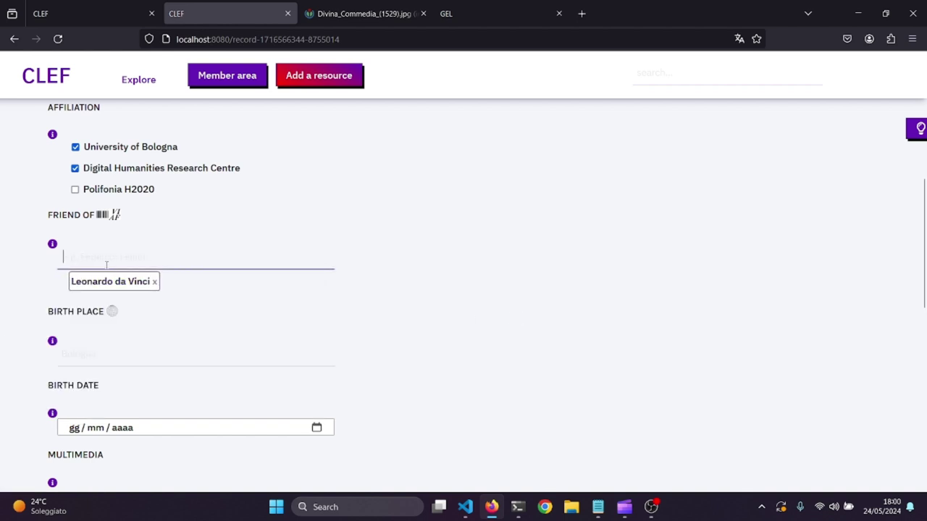
{"action": "type", "text": "il"}
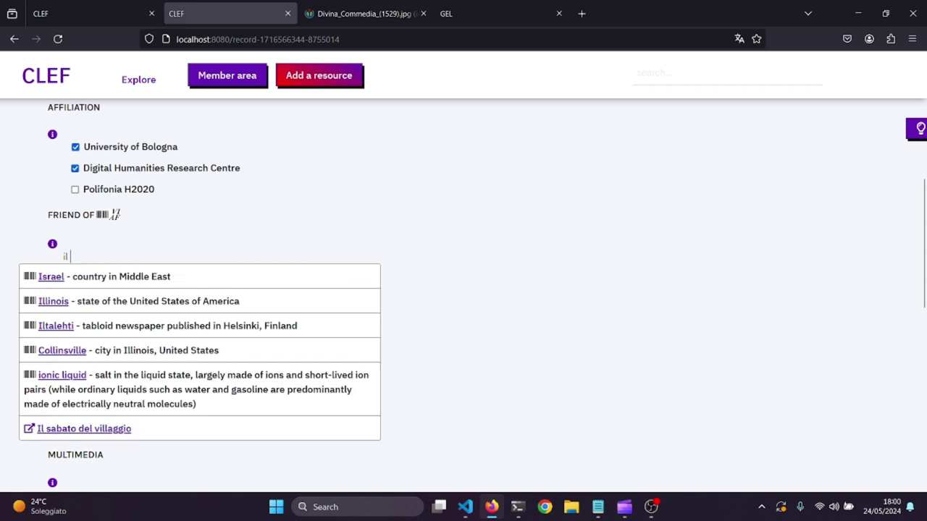
{"action": "left_click", "coordinate": [69, 433]}
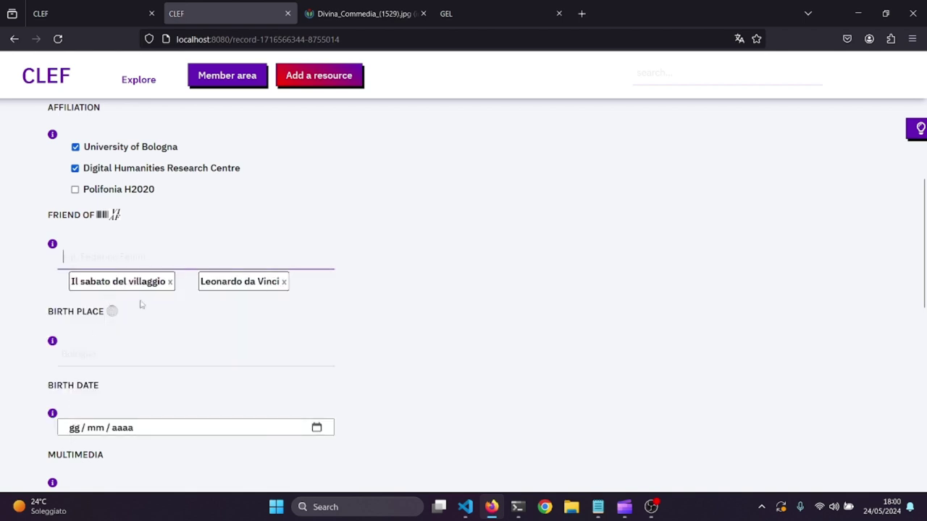
Search for a person by surname in Friend of and add the first matching VIAF entry
{"action": "type", "text": "saribat"}
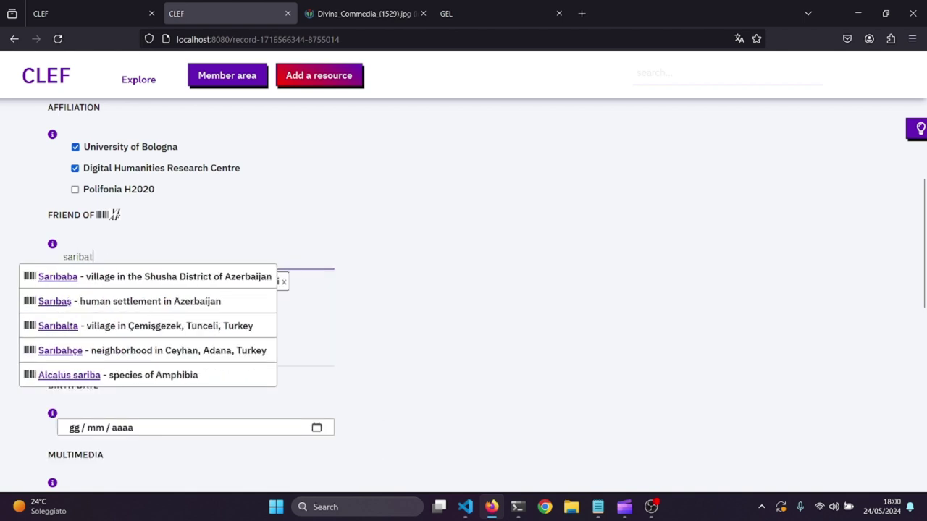
{"action": "type", "text": "u"}
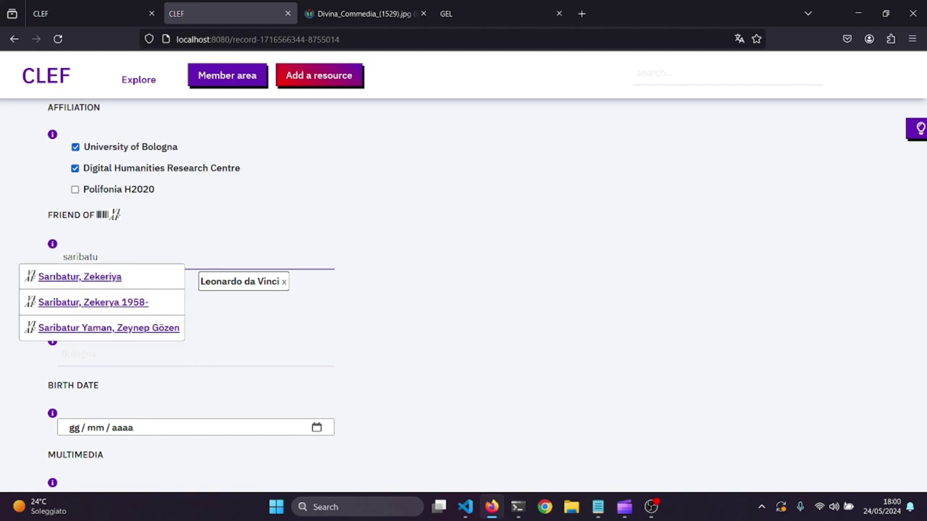
{"action": "left_click", "coordinate": [110, 279]}
Look up "londra" as the birth place and select London, England, GB
{"action": "scroll", "coordinate": [289, 332], "scroll_direction": "down", "scroll_amount": 1}
{"action": "left_click", "coordinate": [135, 319]}
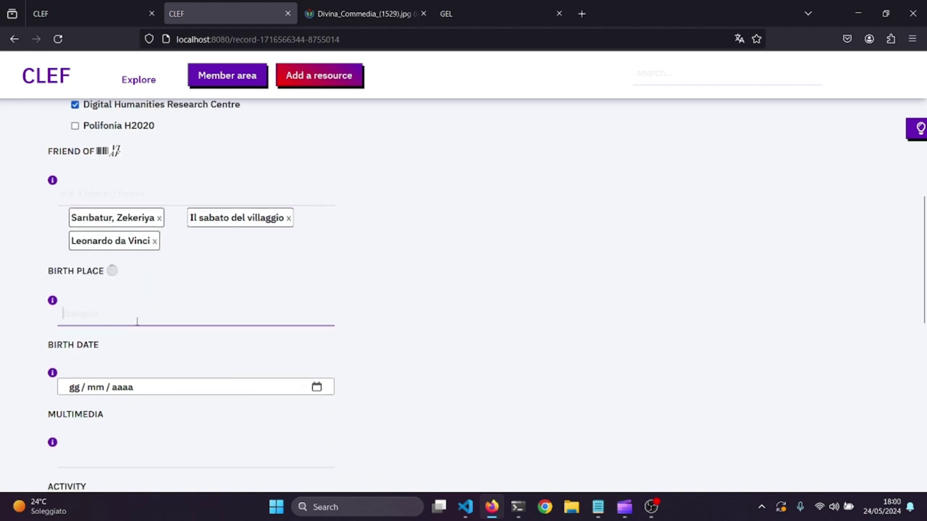
{"action": "scroll", "coordinate": [474, 290], "scroll_direction": "down", "scroll_amount": 1}
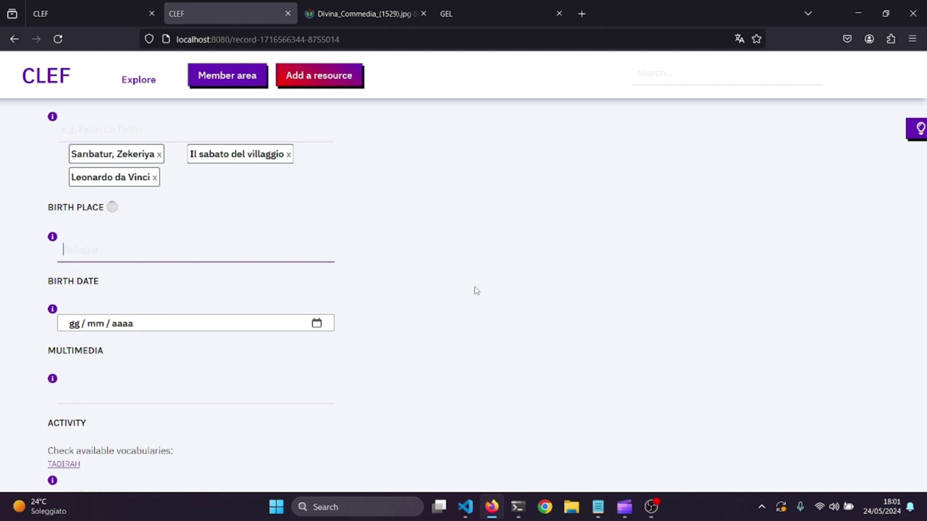
{"action": "type", "text": "lon"}
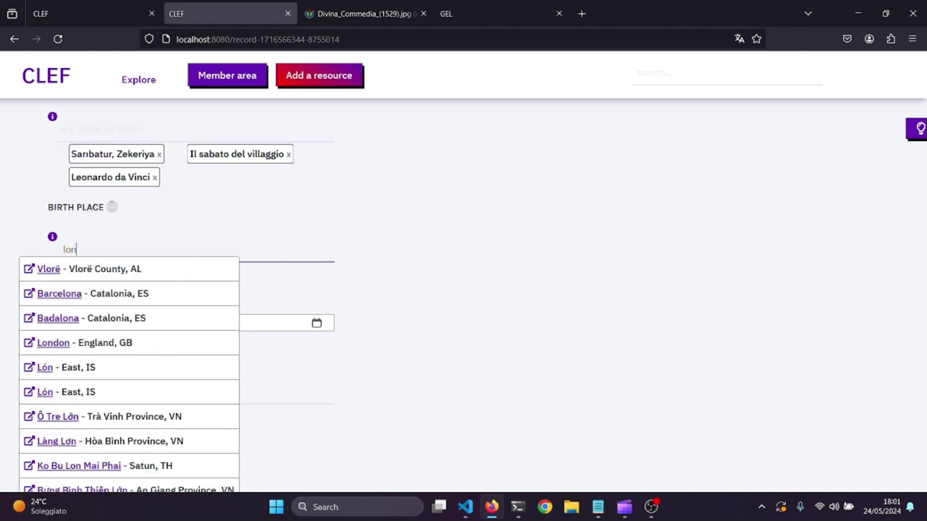
{"action": "type", "text": "dra"}
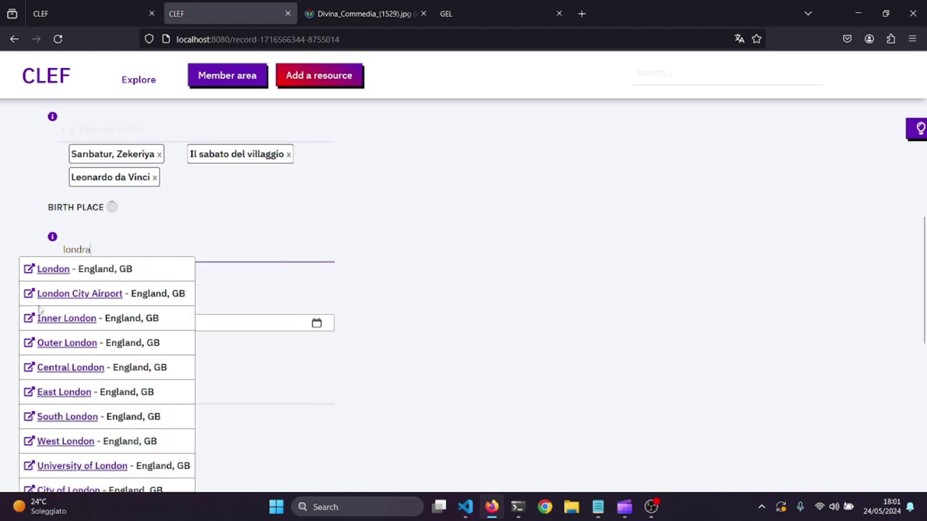
{"action": "left_click", "coordinate": [47, 274]}
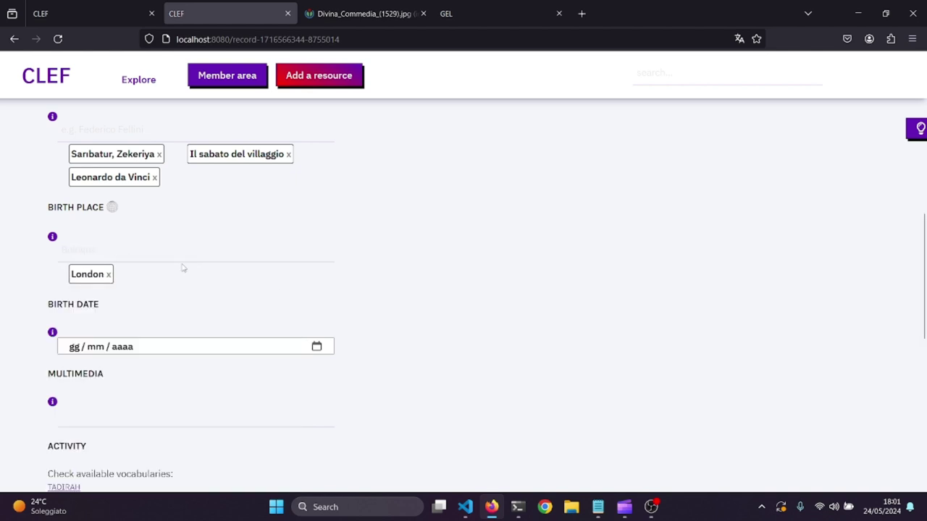
Set the record's birth date to 10/05/2024 using the calendar
{"action": "scroll", "coordinate": [424, 295], "scroll_direction": "down", "scroll_amount": 2}
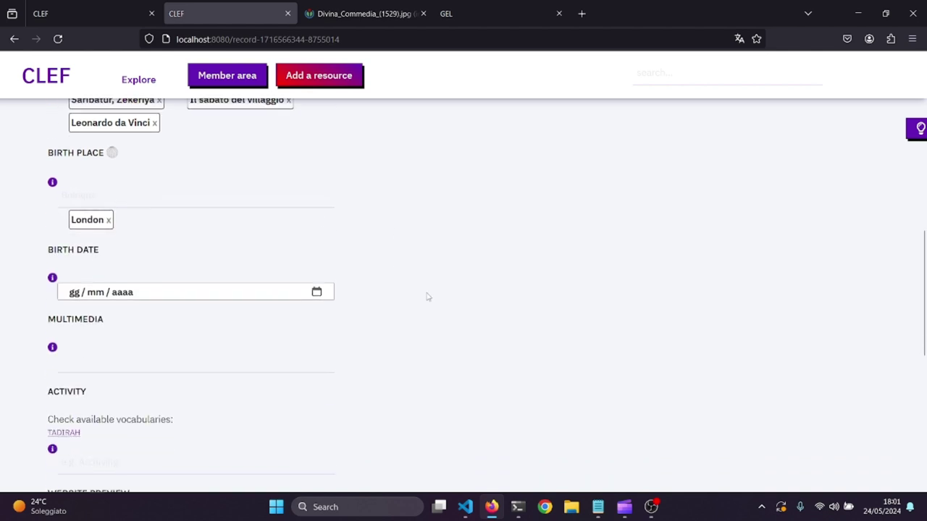
{"action": "scroll", "coordinate": [427, 297], "scroll_direction": "down", "scroll_amount": 2}
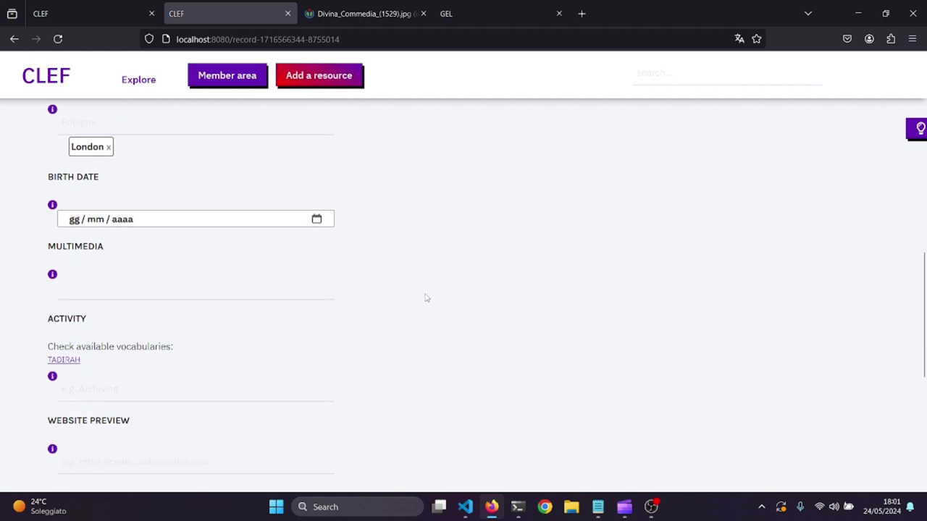
{"action": "left_click", "coordinate": [316, 220]}
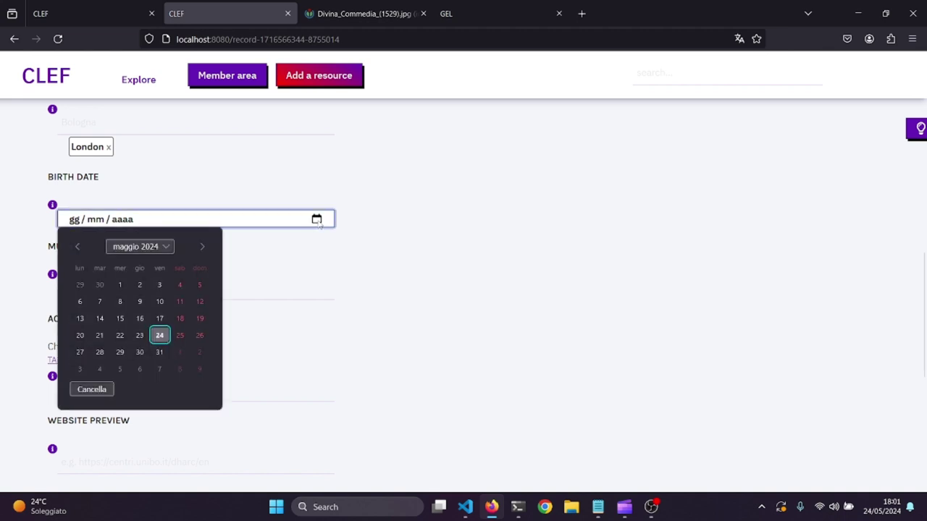
{"action": "left_click", "coordinate": [159, 301]}
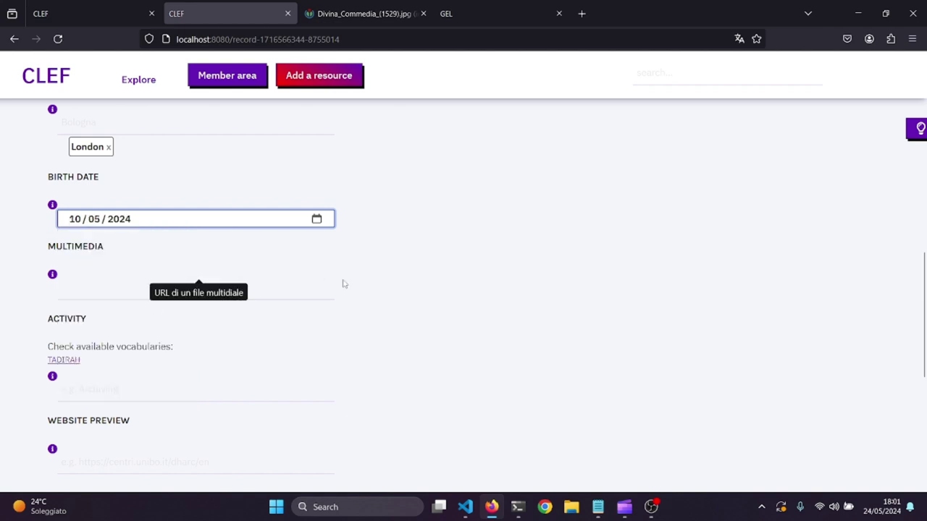
Add the Wikimedia URL of Divina_Commedia_(1529).jpg from its open browser tab as the multimedia file, and preview the image
{"action": "scroll", "coordinate": [285, 229], "scroll_direction": "down", "scroll_amount": 1}
{"action": "left_click", "coordinate": [286, 229]}
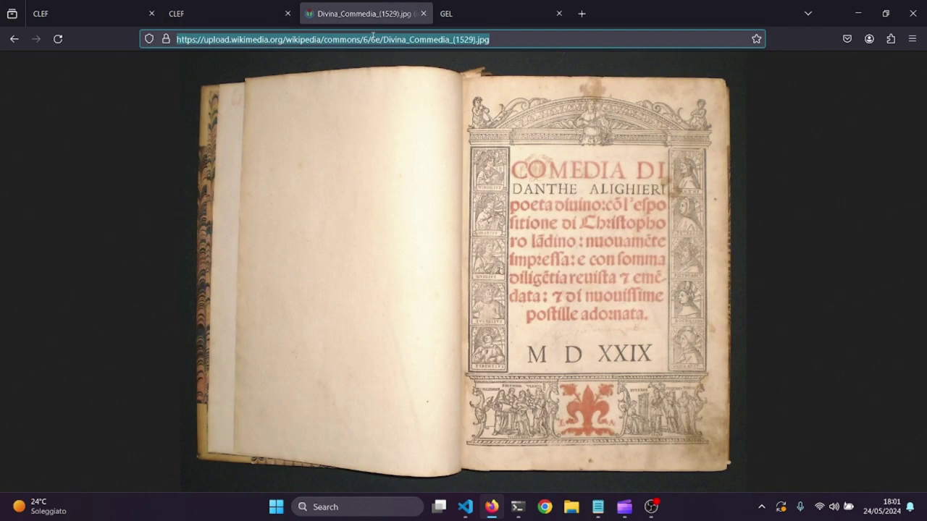
{"action": "left_click", "coordinate": [377, 22]}
{"action": "left_click", "coordinate": [238, 10]}
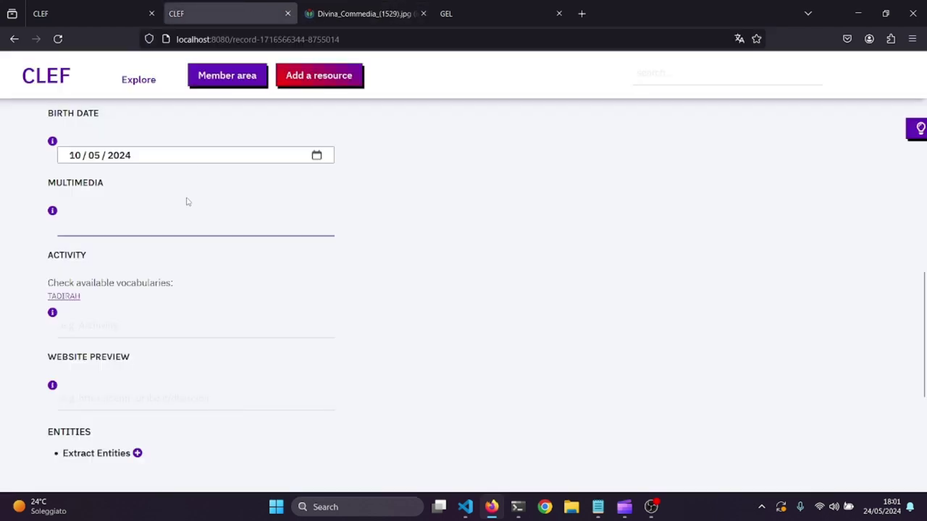
{"action": "type", "text": "https://upload.wikimedia.org/wikipedia/commons/6/6e/Divina_Commedia_%281529%29.jpg"}
{"action": "key", "text": "Return"}
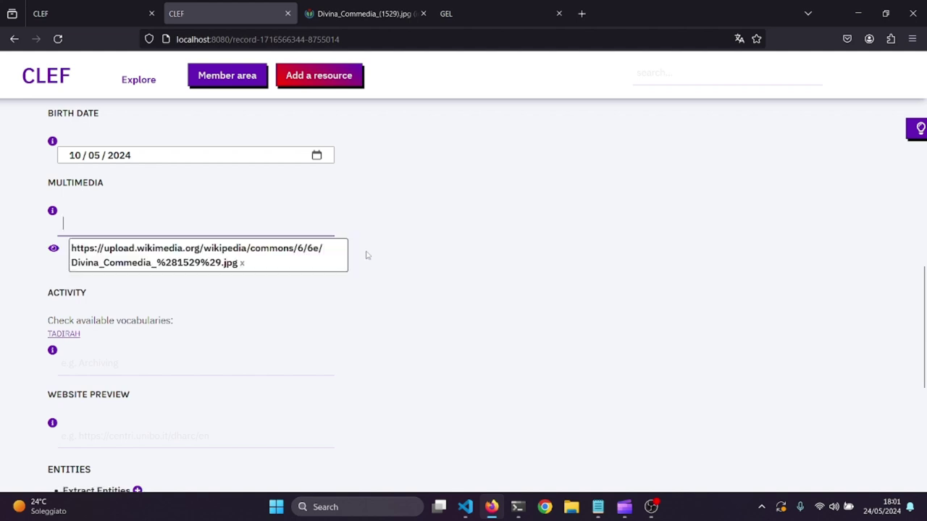
{"action": "left_click", "coordinate": [53, 250]}
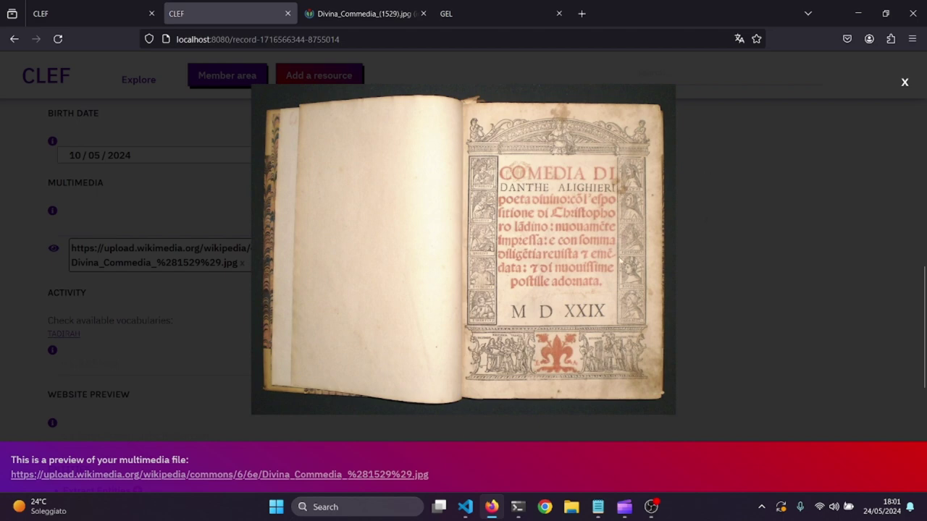
{"action": "left_click", "coordinate": [904, 82]}
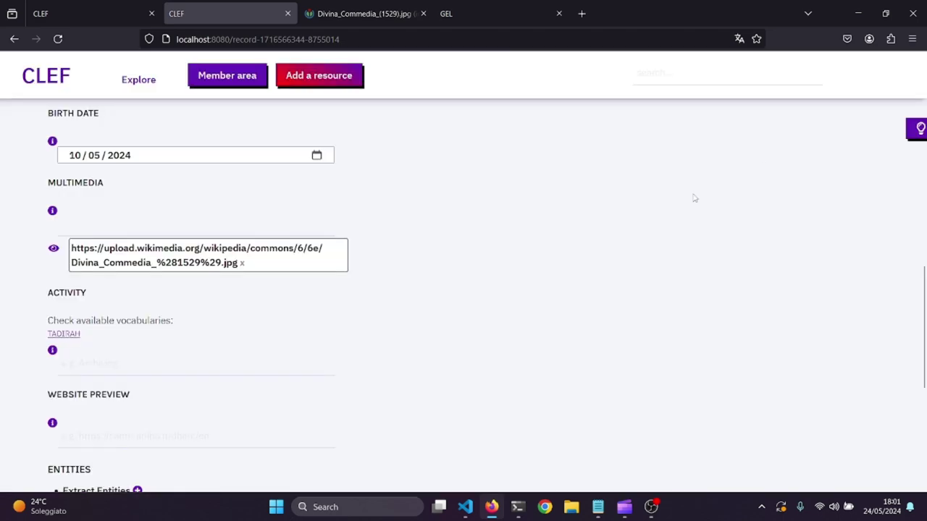
Open the TADIRAH vocabulary linked in the Activity field and browse its alphabetical list of terms starting with A
{"action": "scroll", "coordinate": [693, 199], "scroll_direction": "down", "scroll_amount": 2}
{"action": "left_click", "coordinate": [118, 233]}
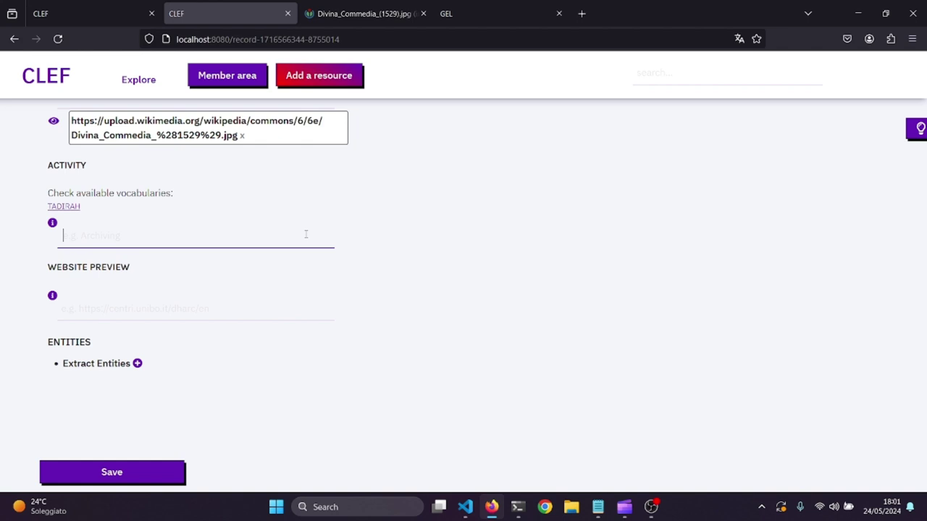
{"action": "left_click", "coordinate": [71, 211]}
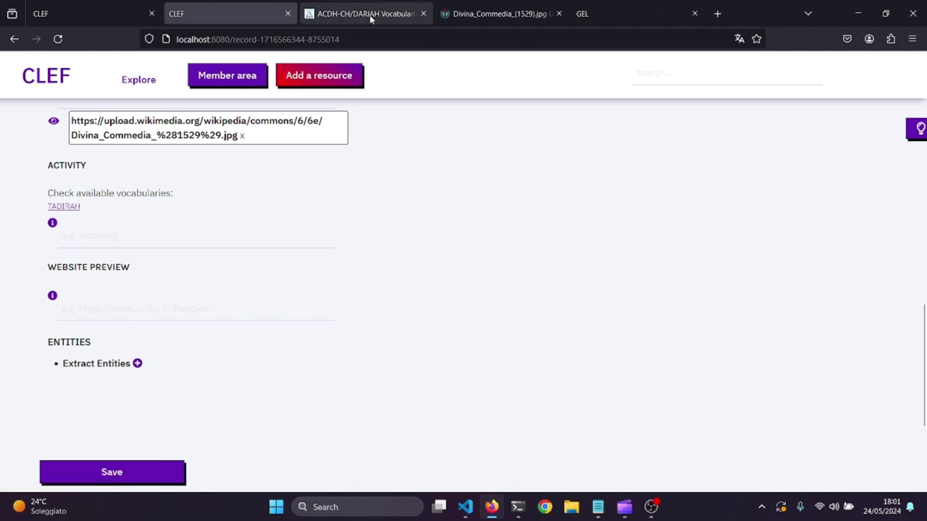
{"action": "left_click", "coordinate": [372, 16]}
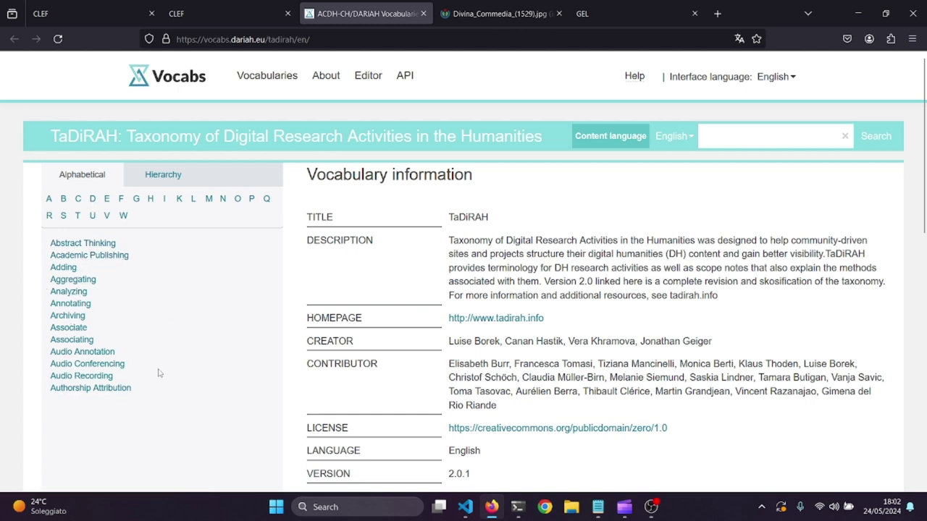
{"action": "left_click", "coordinate": [77, 204]}
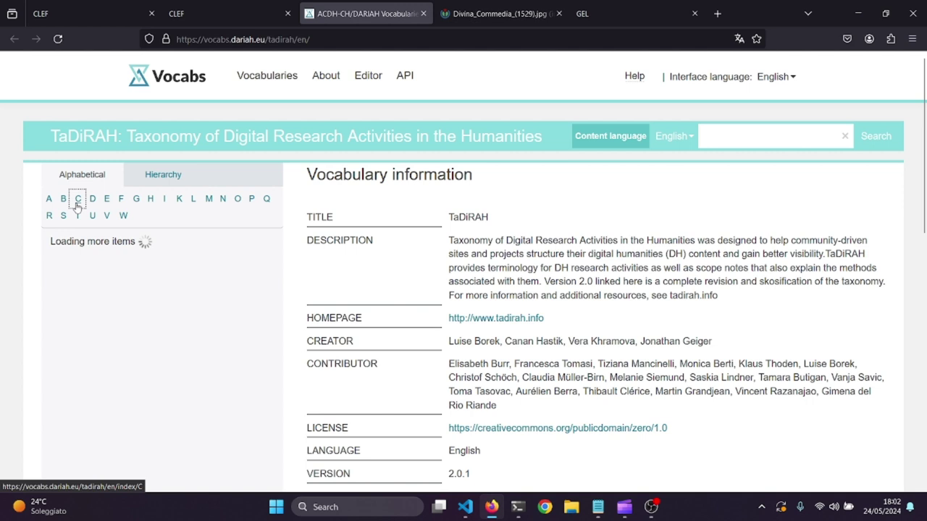
{"action": "left_click", "coordinate": [51, 200]}
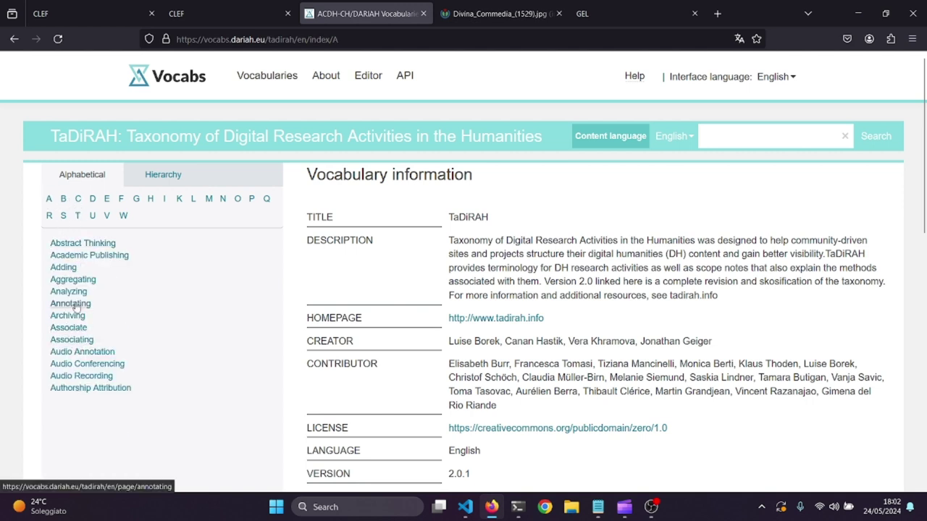
Back in the CLEF record, look up "an" as the activity and select the TADIRAH term Annotating
{"action": "left_click", "coordinate": [205, 15]}
{"action": "left_click", "coordinate": [115, 240]}
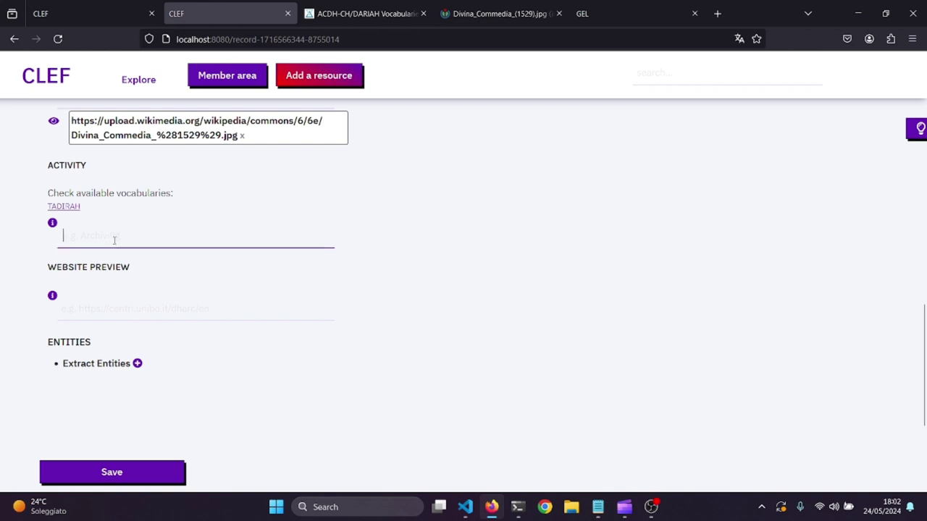
{"action": "type", "text": "an"}
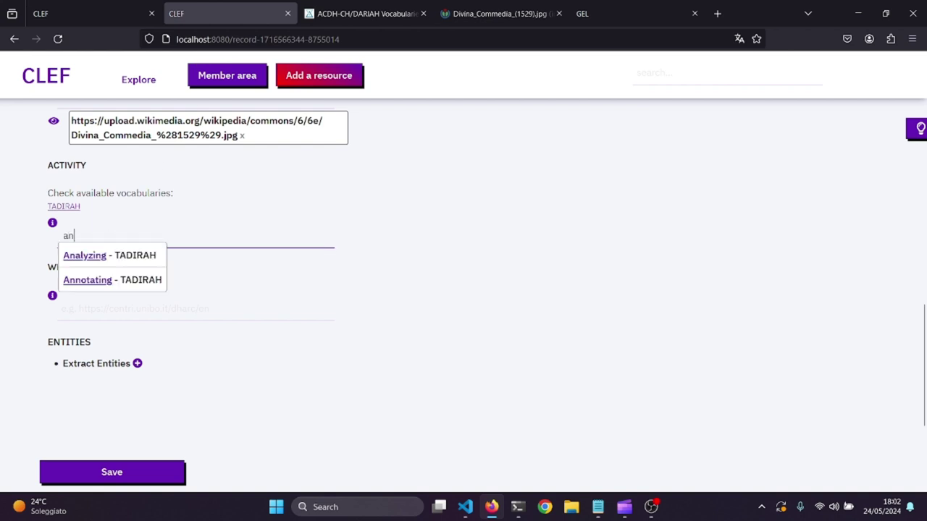
{"action": "left_click", "coordinate": [100, 283]}
{"action": "scroll", "coordinate": [346, 372], "scroll_direction": "down", "scroll_amount": 2}
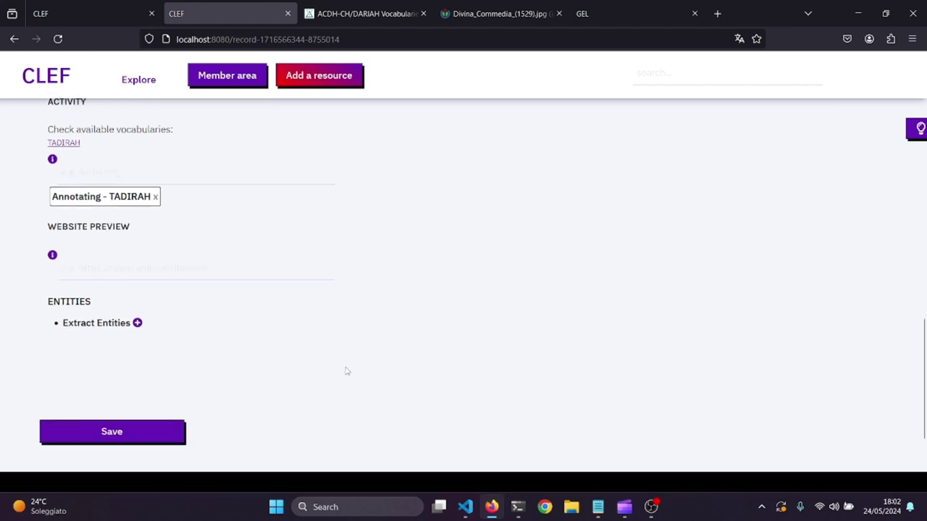
{"action": "left_click", "coordinate": [165, 273]}
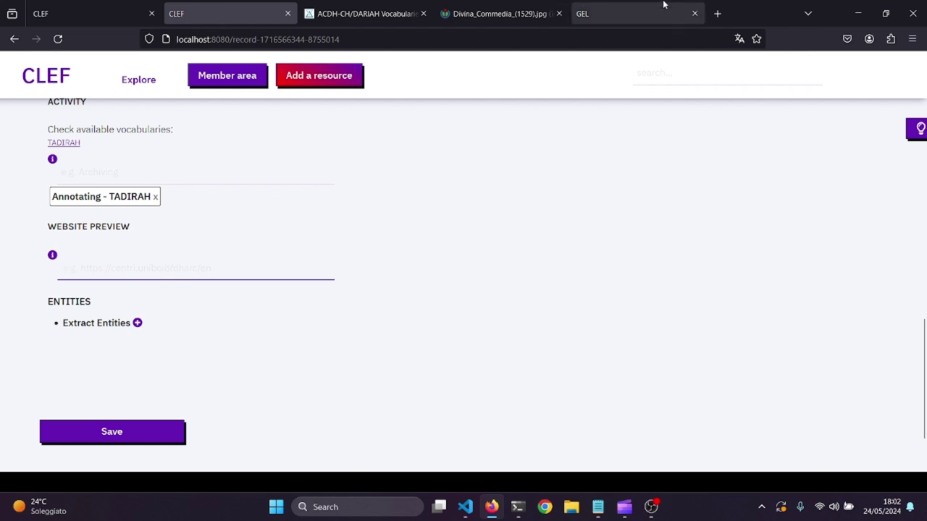
{"action": "left_click", "coordinate": [637, 14]}
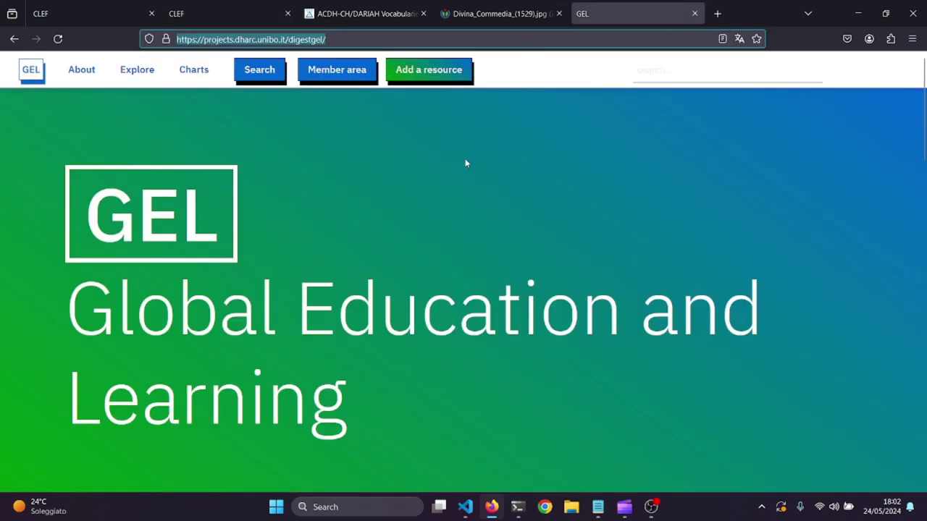
{"action": "left_click", "coordinate": [198, 13]}
{"action": "type", "text": "https://projects.dharc.unibo.it/digestgel/"}
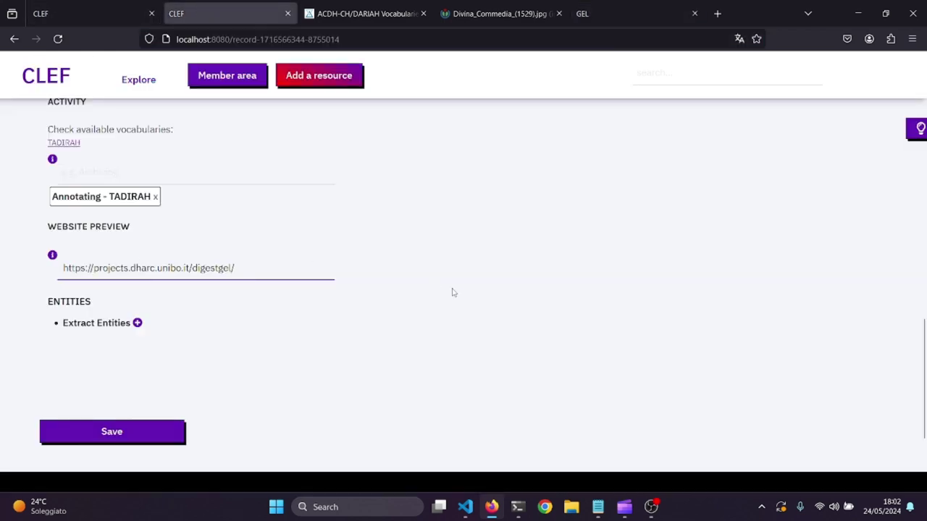
{"action": "key", "text": "Return"}
{"action": "scroll", "coordinate": [454, 297], "scroll_direction": "down", "scroll_amount": 3}
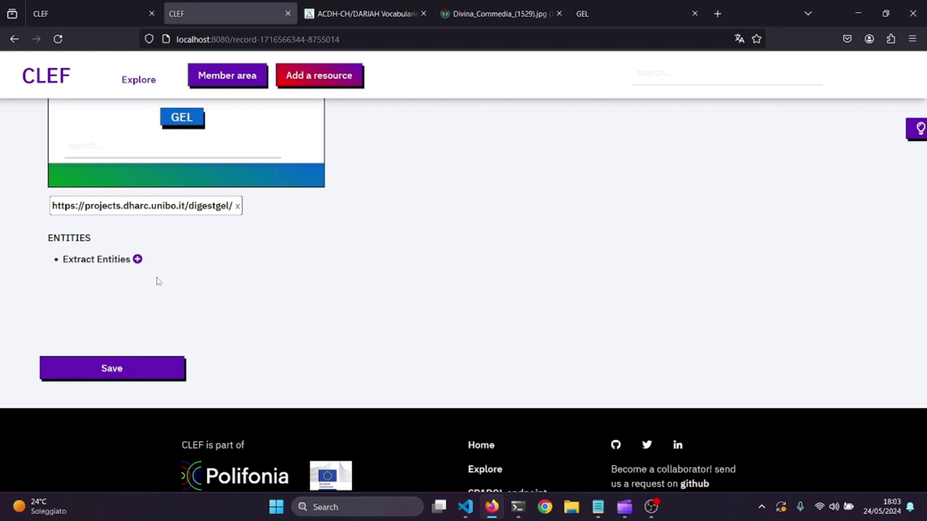
{"action": "scroll", "coordinate": [157, 282], "scroll_direction": "down", "scroll_amount": 1}
{"action": "left_click", "coordinate": [137, 259]}
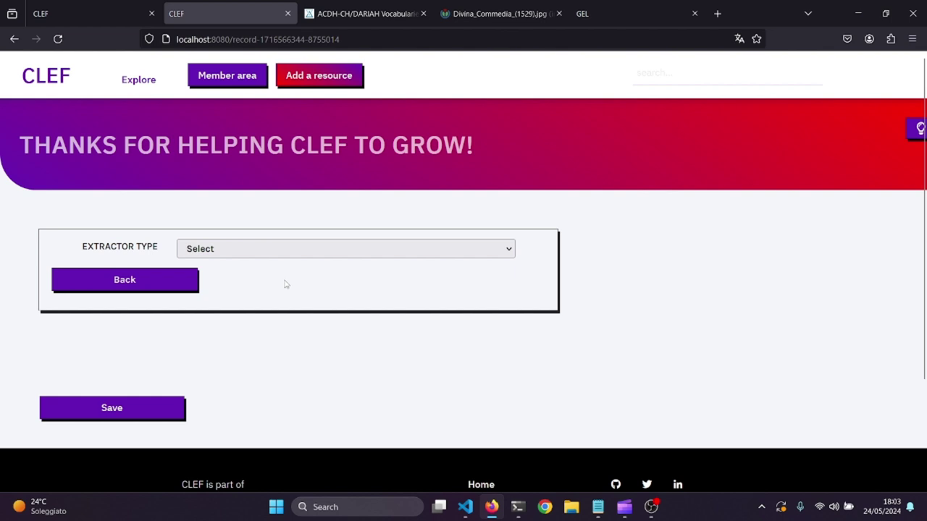
{"action": "left_click", "coordinate": [258, 250]}
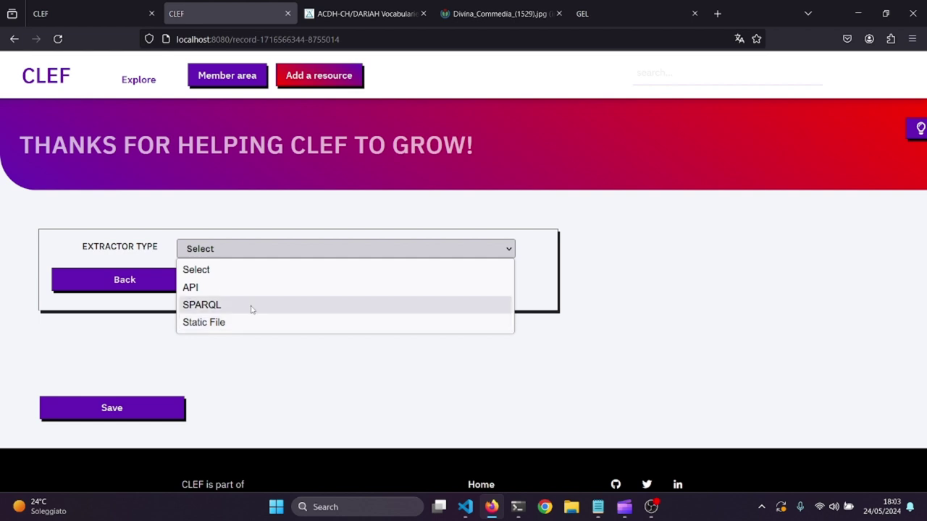
{"action": "left_click", "coordinate": [252, 294]}
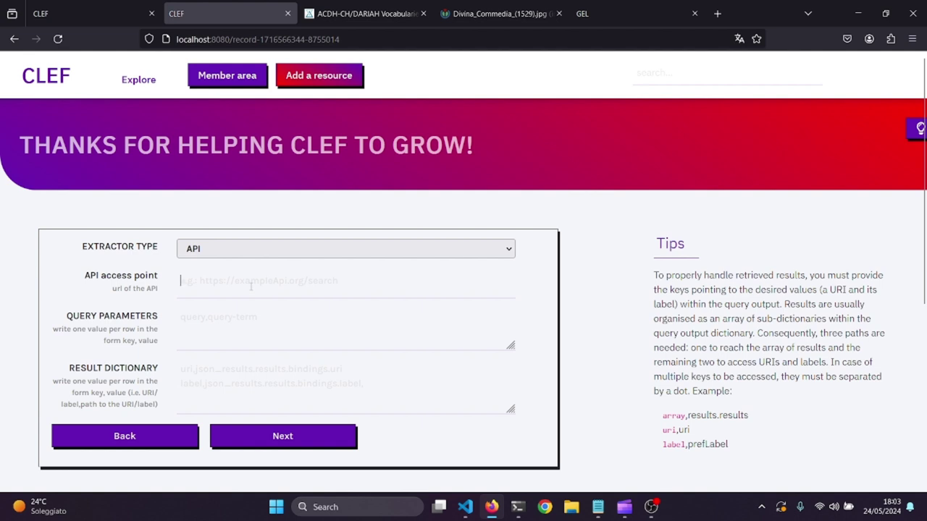
{"action": "left_click", "coordinate": [252, 286]}
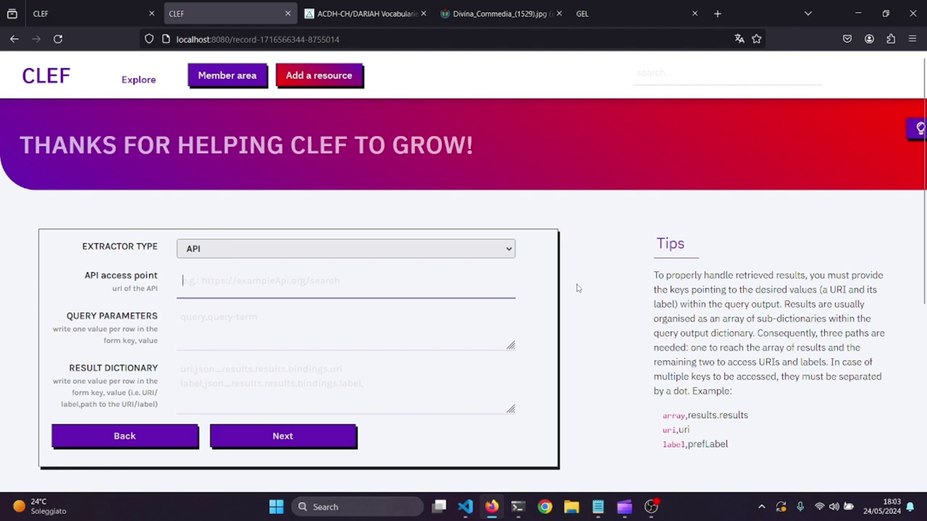
{"action": "type", "text": "https://vocabs.acdh.oeaw.ac.at/rest/v1/search"}
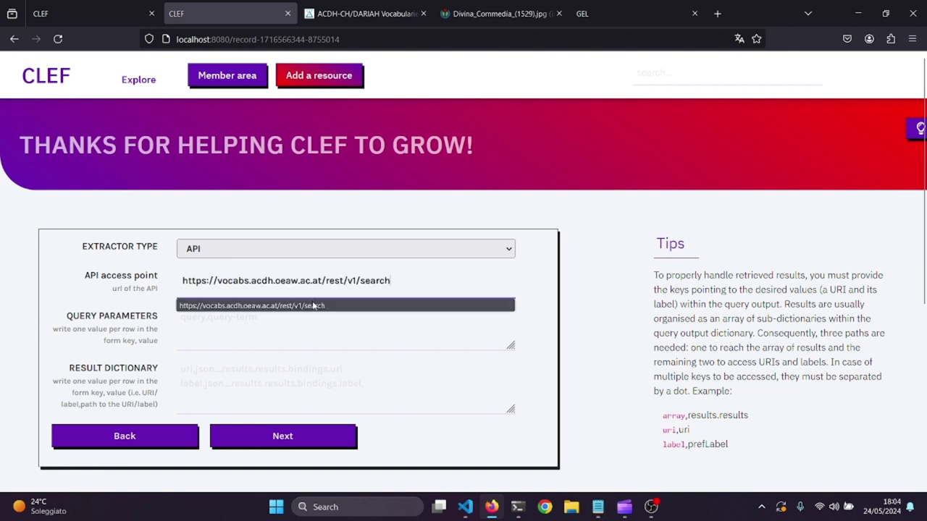
{"action": "left_click", "coordinate": [314, 305]}
Enter the API query parameters query,a* then vocab,tadirah and lang,en, each on its own row
{"action": "left_click", "coordinate": [263, 328]}
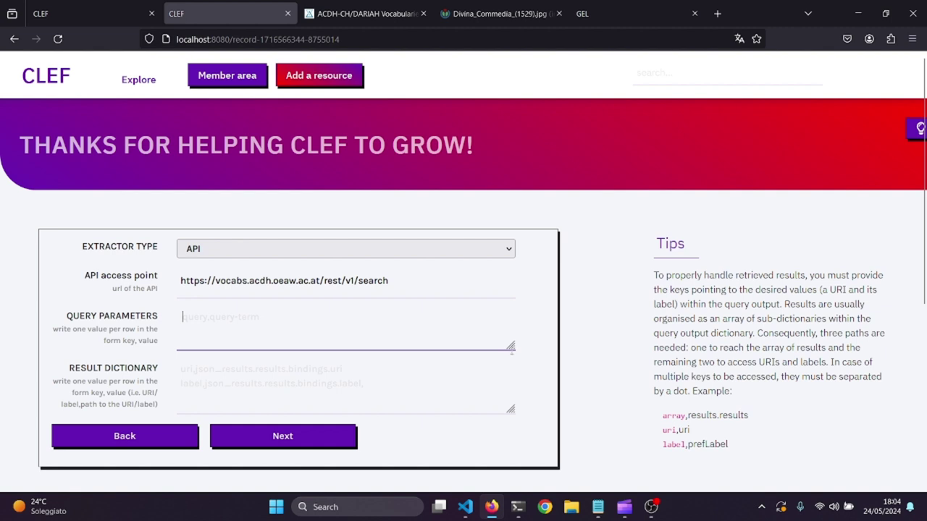
{"action": "left_click_drag", "start_coordinate": [510, 346], "coordinate": [510, 362]}
{"action": "type", "text": "query,a"}
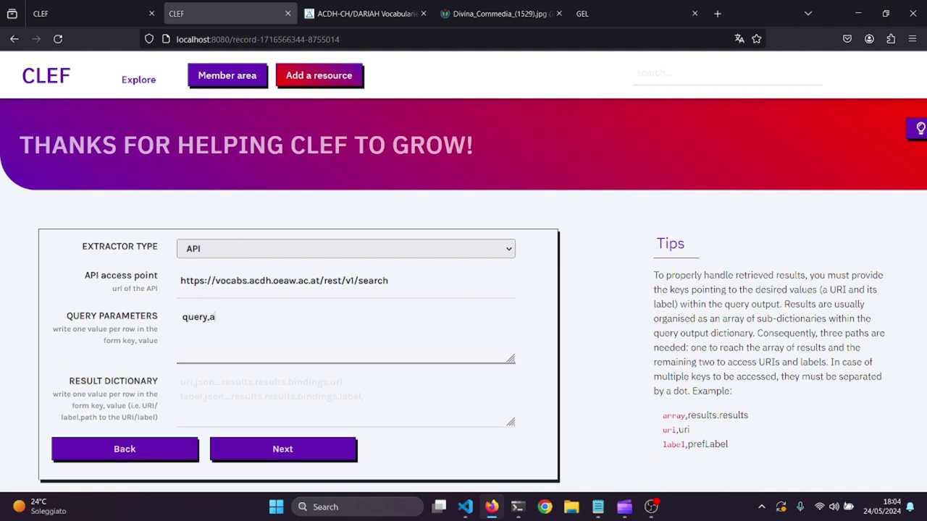
{"action": "type", "text": "*"}
{"action": "key", "text": "Return"}
{"action": "type", "text": "vocab,tadirah"}
{"action": "key", "text": "Return"}
{"action": "type", "text": "lang,eb"}
{"action": "key", "text": "BackSpace"}
{"action": "type", "text": "n"}
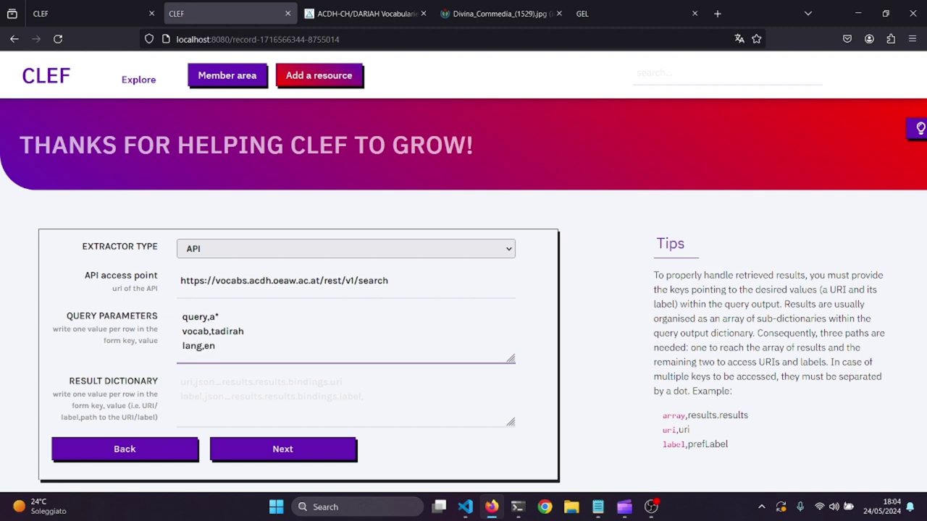
Fill in the result dictionary with the rows array,results and uri,uri and label,prefLabel
{"action": "left_click", "coordinate": [449, 391]}
{"action": "type", "text": "array,"}
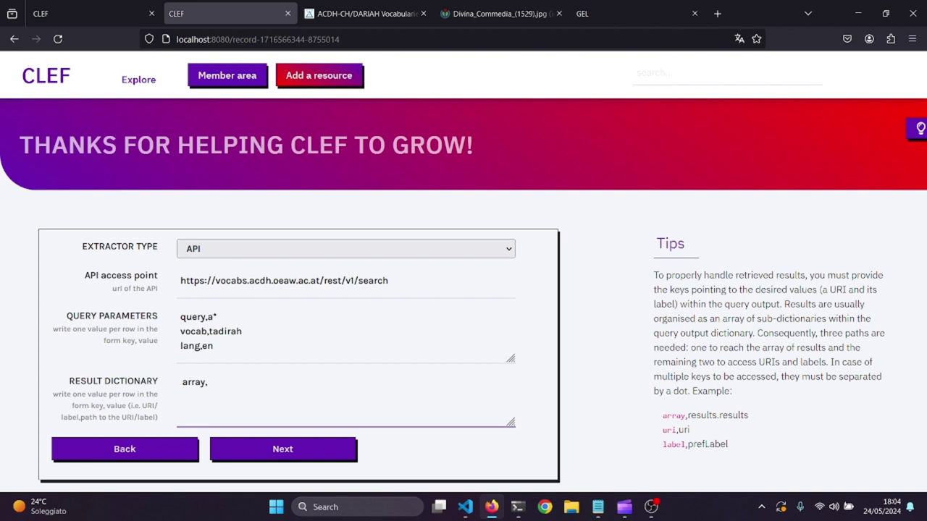
{"action": "type", "text": "uri,"}
{"action": "key", "text": "Return"}
{"action": "type", "text": "label"}
{"action": "type", "text": "results"}
{"action": "left_click", "coordinate": [197, 396]}
{"action": "type", "text": "u"}
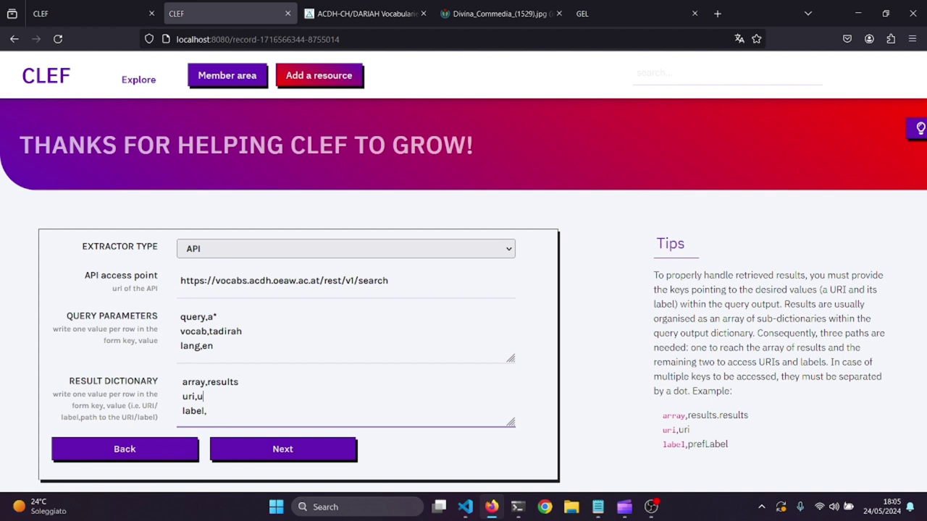
{"action": "type", "text": "ri label,"}
{"action": "type", "text": "pre"}
{"action": "type", "text": "fLabel"}
Run the API query and import the retrieved TADIRAH terms into the record's Entities field
{"action": "scroll", "coordinate": [327, 328], "scroll_direction": "down", "scroll_amount": 2}
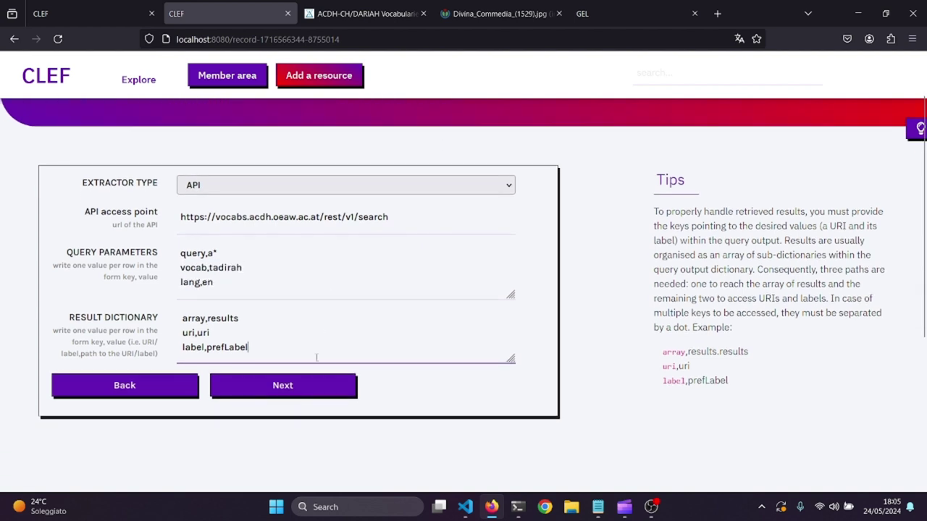
{"action": "scroll", "coordinate": [257, 325], "scroll_direction": "down", "scroll_amount": 2}
{"action": "scroll", "coordinate": [277, 325], "scroll_direction": "up", "scroll_amount": 2}
{"action": "left_click", "coordinate": [285, 391]}
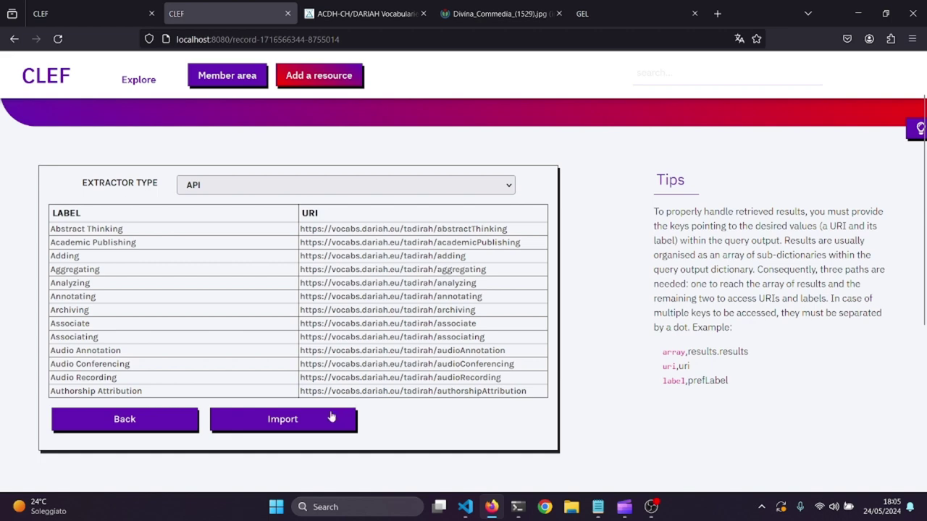
{"action": "left_click", "coordinate": [288, 423]}
{"action": "scroll", "coordinate": [289, 423], "scroll_direction": "down", "scroll_amount": 4}
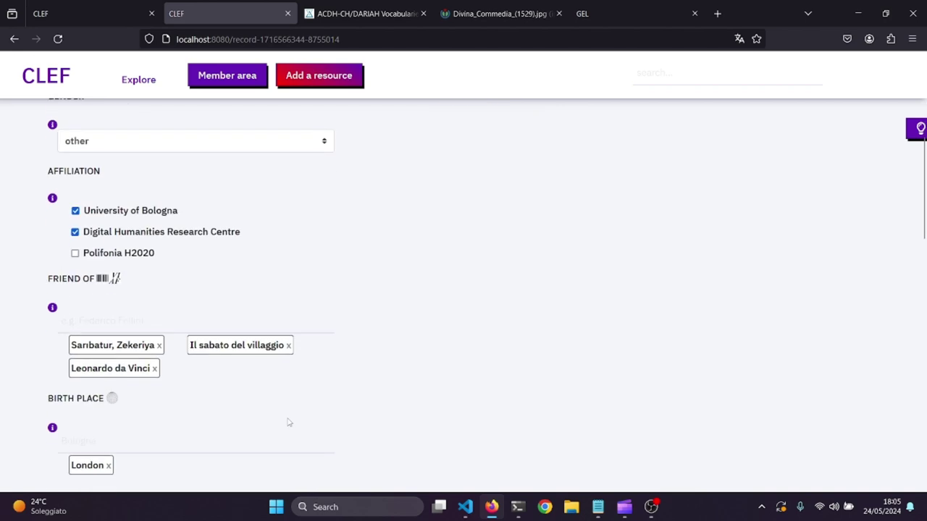
{"action": "scroll", "coordinate": [288, 423], "scroll_direction": "down", "scroll_amount": 10}
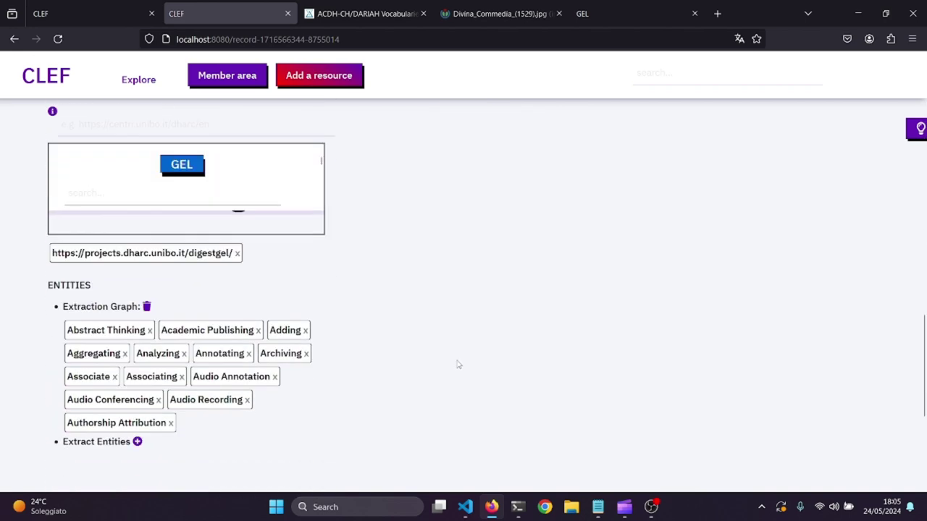
{"action": "scroll", "coordinate": [458, 365], "scroll_direction": "down", "scroll_amount": 3}
{"action": "scroll", "coordinate": [451, 360], "scroll_direction": "up", "scroll_amount": 2}
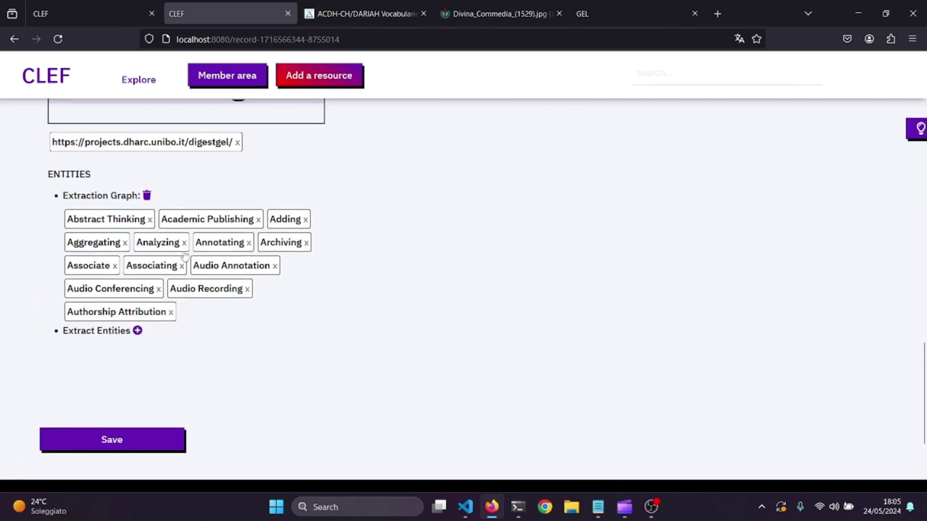
Remove Abstract Thinking, Audio Recording and Associating from the extracted entities
{"action": "left_click", "coordinate": [150, 220]}
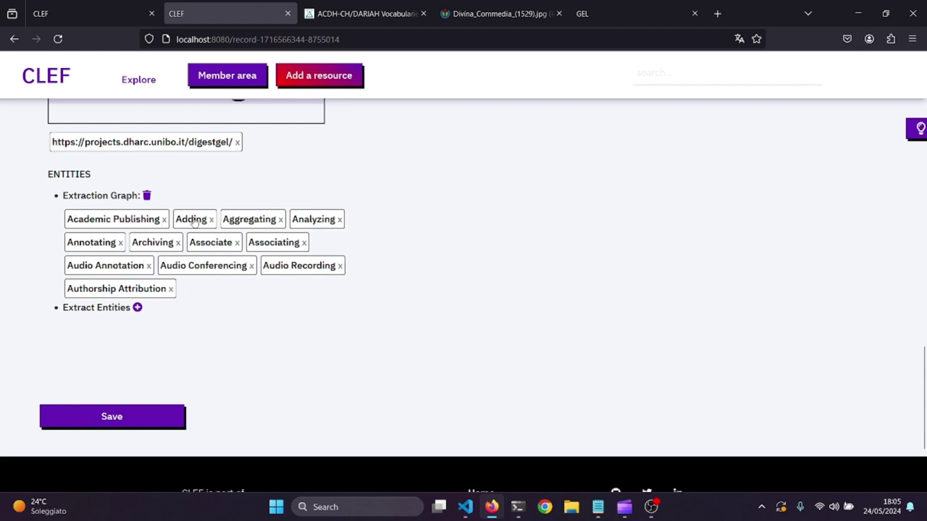
{"action": "left_click", "coordinate": [338, 266]}
{"action": "left_click", "coordinate": [304, 243]}
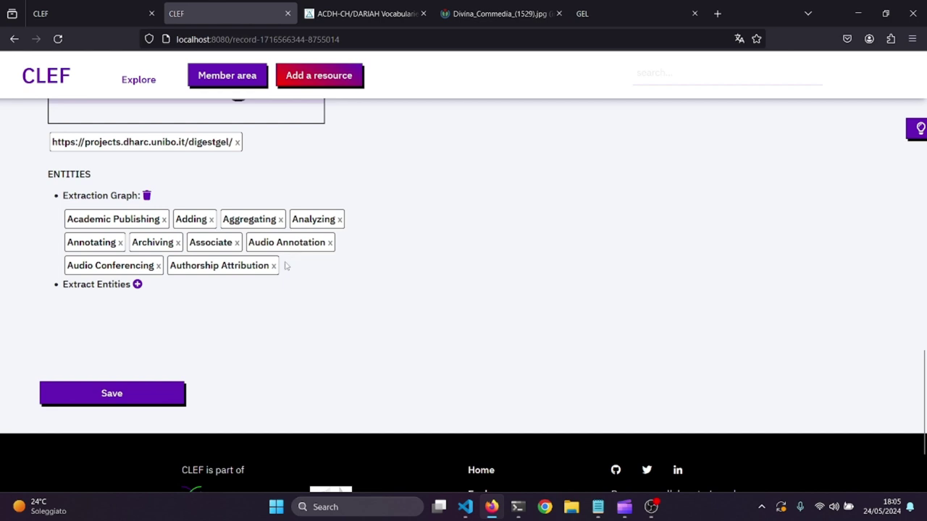
Start another entity extraction and choose SPARQL as the extractor type
{"action": "left_click", "coordinate": [136, 284]}
{"action": "left_click", "coordinate": [249, 250]}
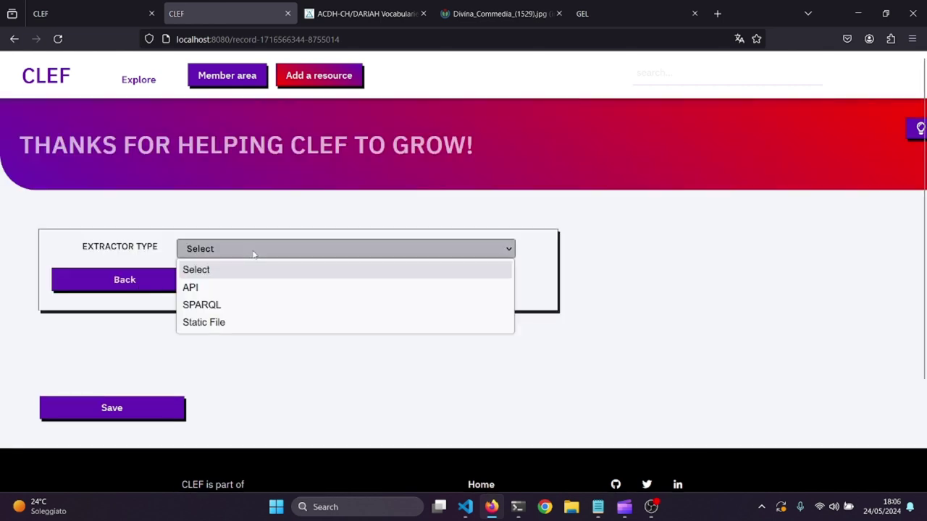
{"action": "left_click", "coordinate": [232, 305]}
{"action": "left_click", "coordinate": [223, 284]}
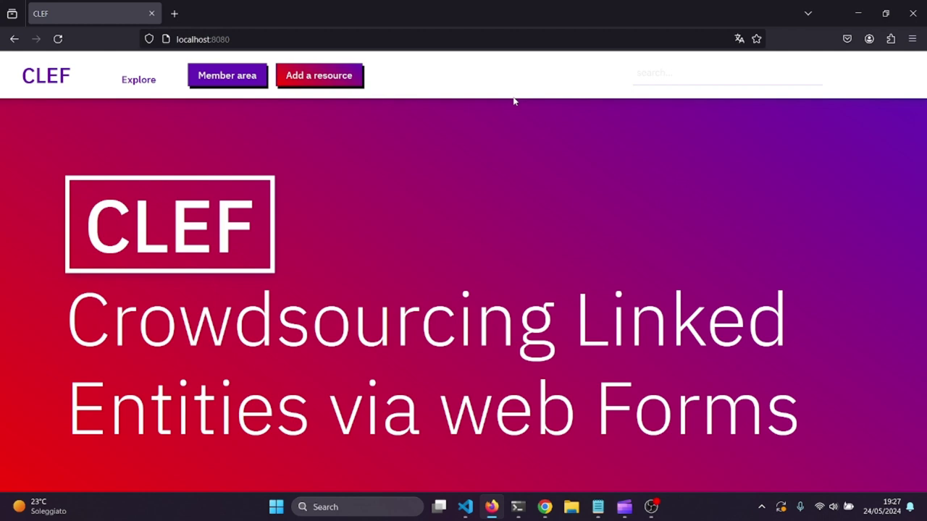
Open the record Il sabato del villaggio for review from the member area and publish it
{"action": "left_click", "coordinate": [254, 85]}
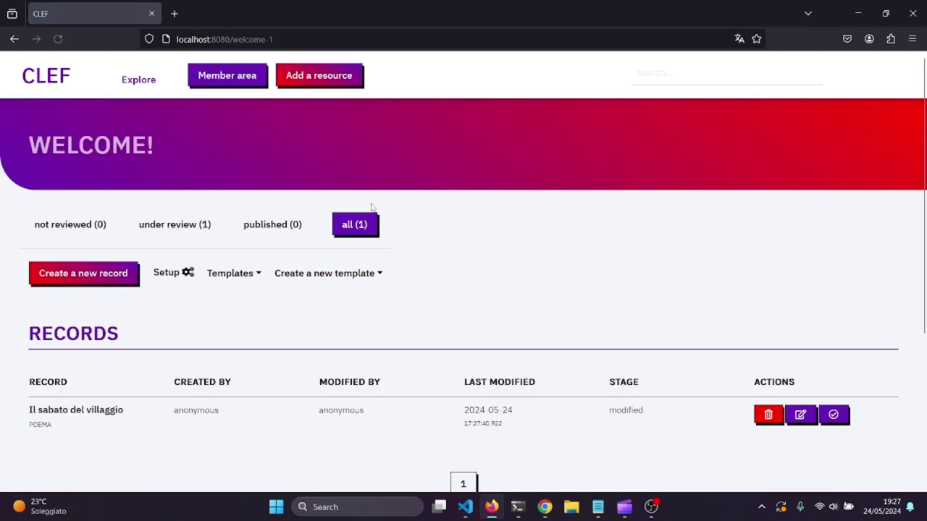
{"action": "left_click", "coordinate": [833, 415]}
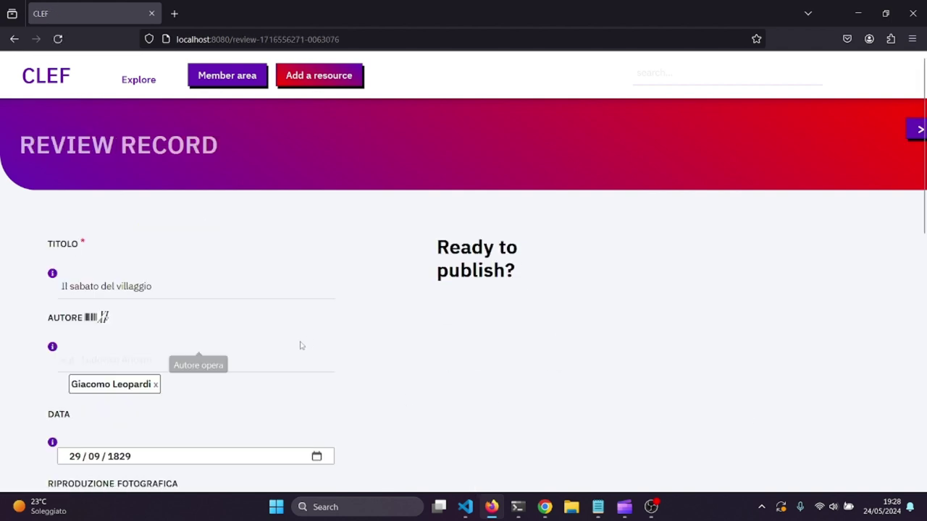
{"action": "scroll", "coordinate": [347, 354], "scroll_direction": "down", "scroll_amount": 8}
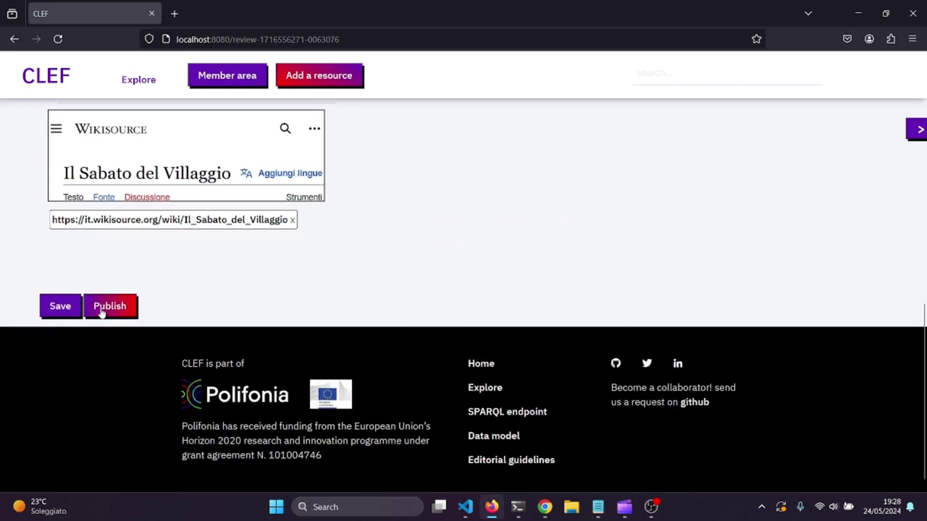
{"action": "left_click", "coordinate": [101, 310]}
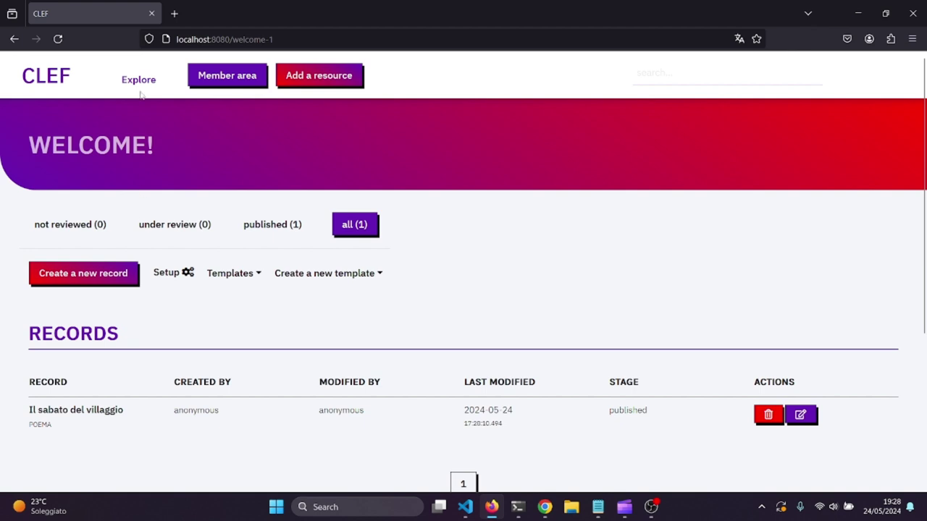
Browse the published Poema records by Titolo under the letter I, and view the full page of Il sabato del villaggio
{"action": "left_click", "coordinate": [140, 81]}
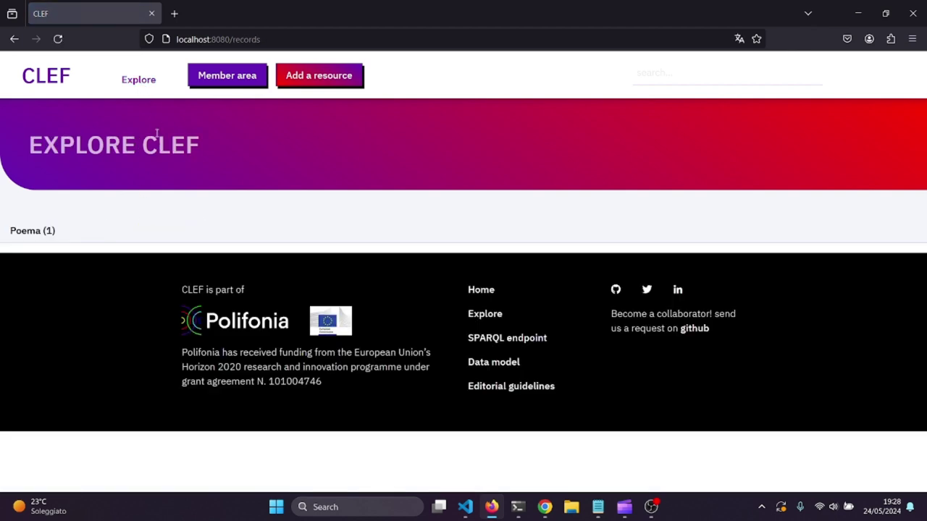
{"action": "left_click", "coordinate": [32, 234]}
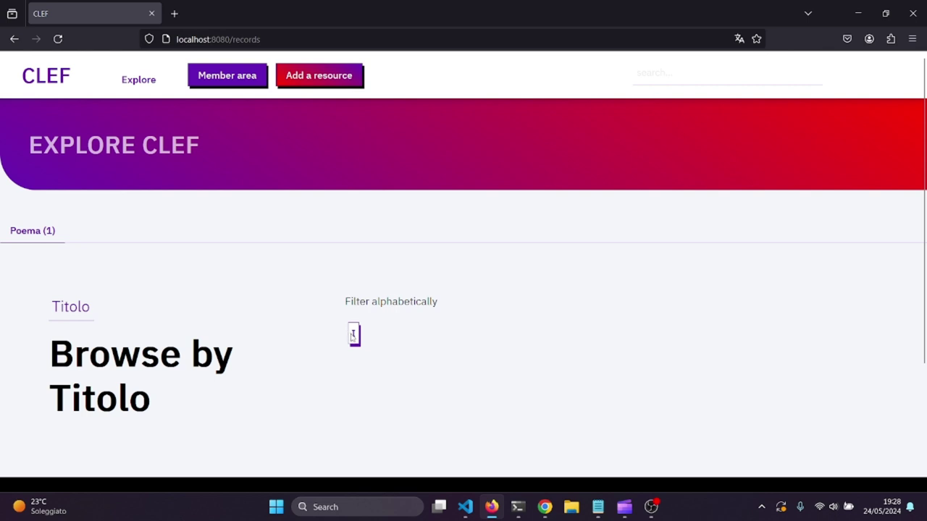
{"action": "left_click", "coordinate": [353, 335]}
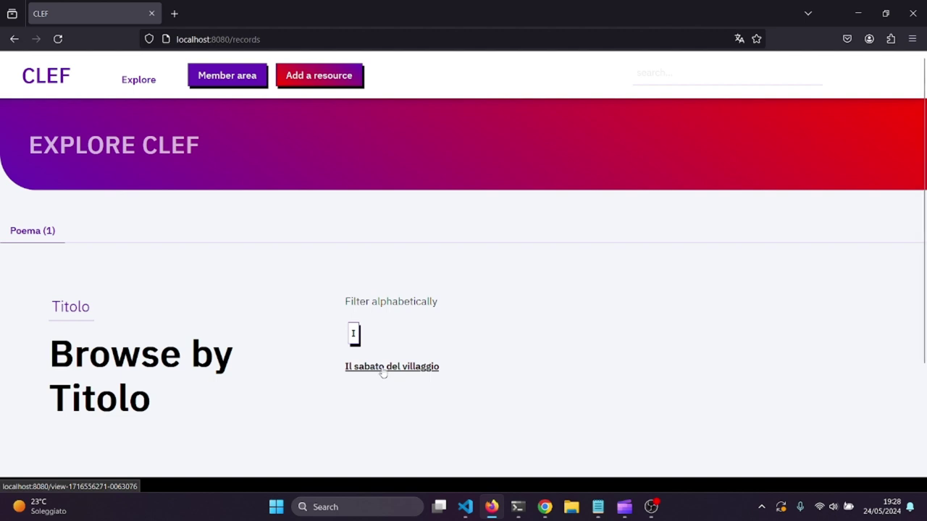
{"action": "left_click", "coordinate": [383, 367]}
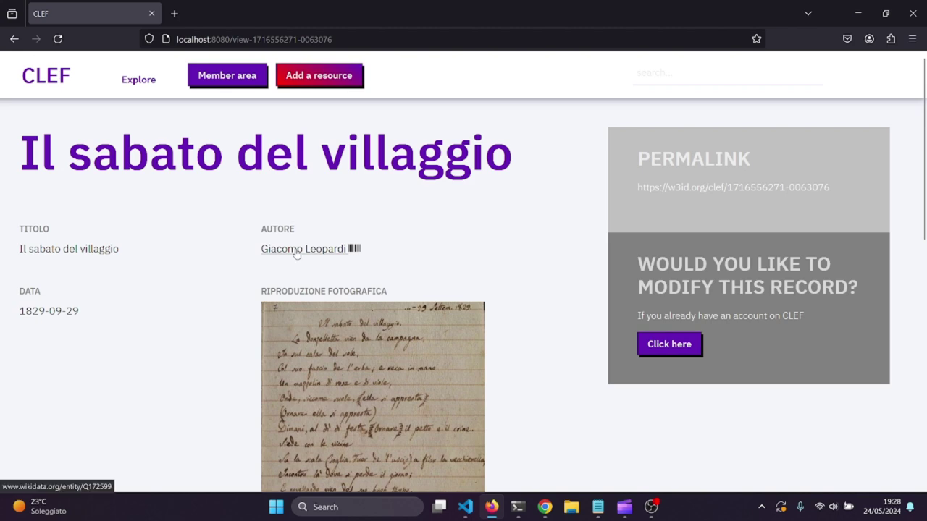
{"action": "scroll", "coordinate": [145, 311], "scroll_direction": "down", "scroll_amount": 1}
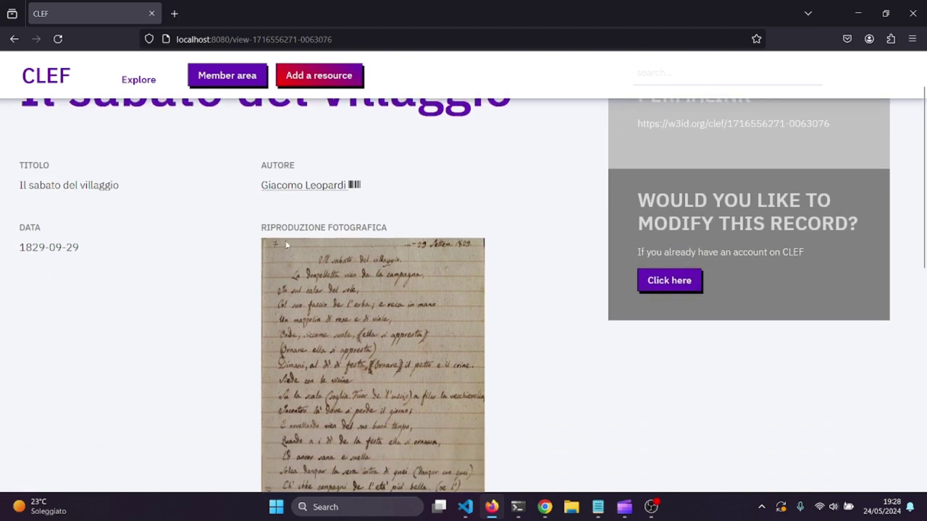
{"action": "scroll", "coordinate": [445, 301], "scroll_direction": "down", "scroll_amount": 5}
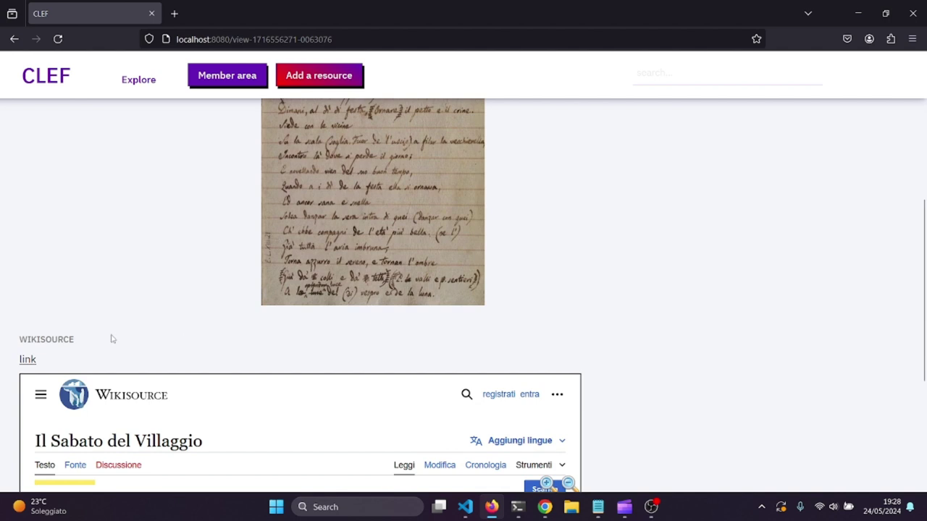
{"action": "scroll", "coordinate": [92, 329], "scroll_direction": "down", "scroll_amount": 1}
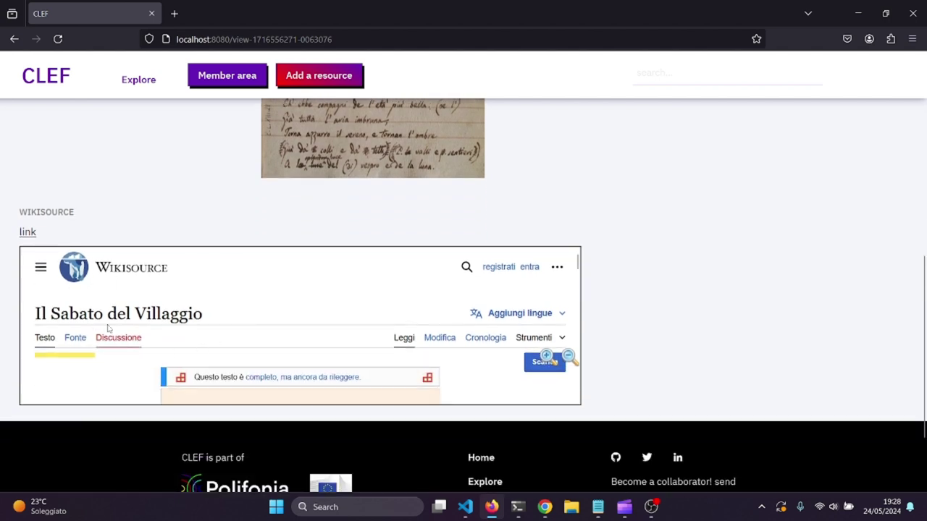